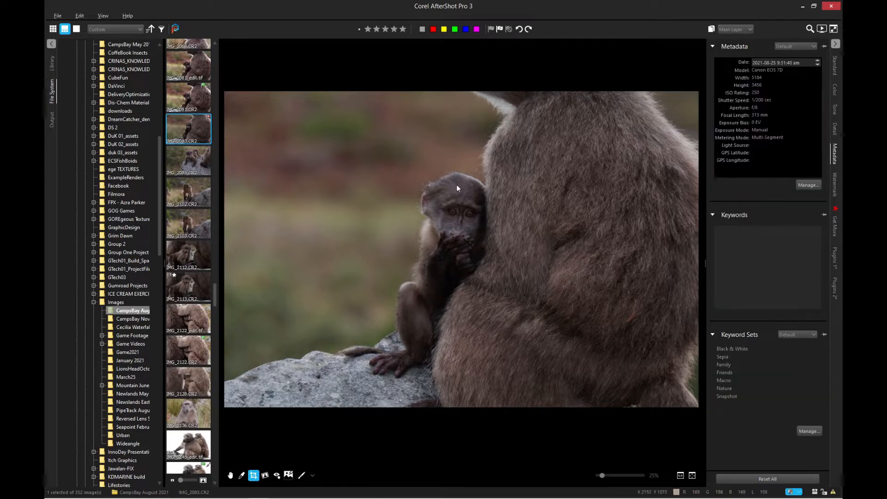
# Enable cropping on the selected baboon photo with a 3:2 frame fitted to the full image
pyautogui.click(835, 66)
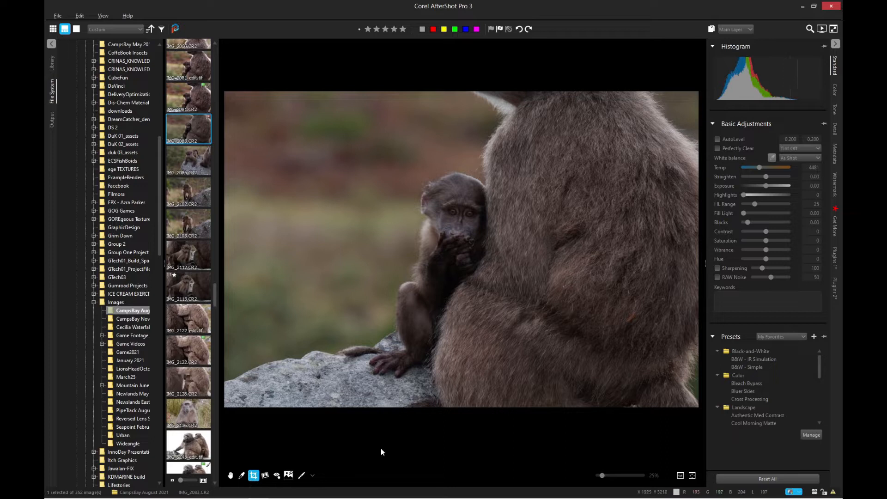
pyautogui.click(253, 475)
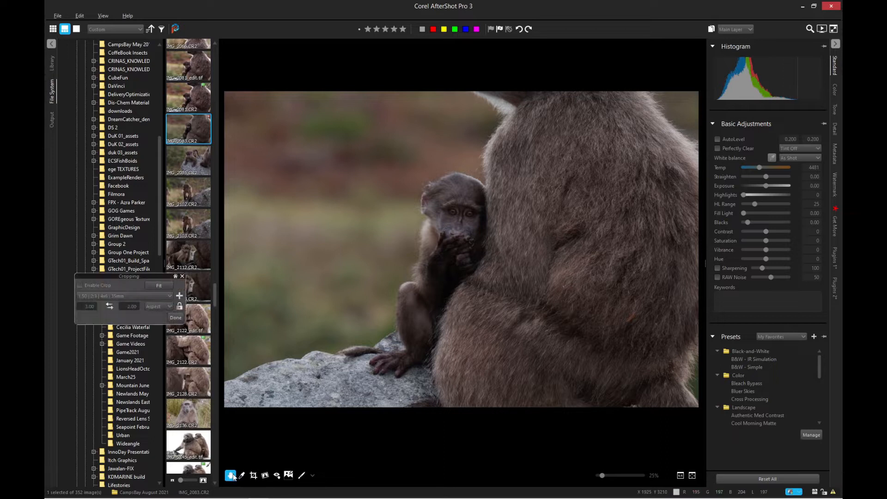
pyautogui.moveTo(126, 279); pyautogui.dragTo(135, 276)
pyautogui.click(163, 283)
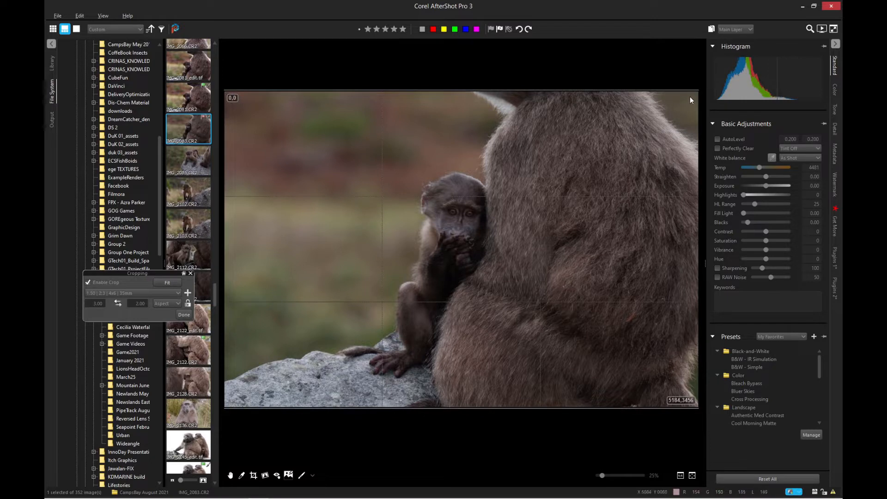
# Try several landscape 3:2 crop framings of the baby baboon by resizing and repositioning the crop frame
pyautogui.moveTo(696, 95); pyautogui.dragTo(573, 175)
pyautogui.moveTo(530, 244); pyautogui.dragTo(491, 248)
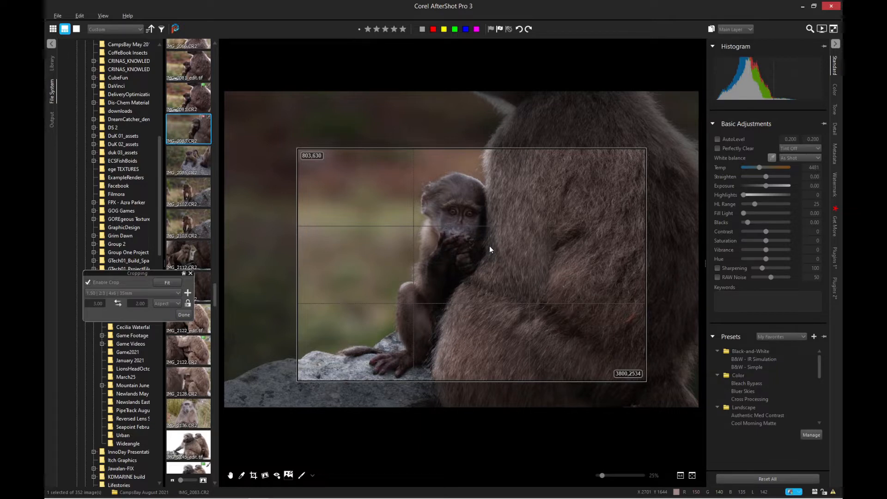
pyautogui.moveTo(489, 245)
pyautogui.mouseDown()
pyautogui.moveTo(536, 234)
pyautogui.moveTo(487, 259)
pyautogui.mouseUp()
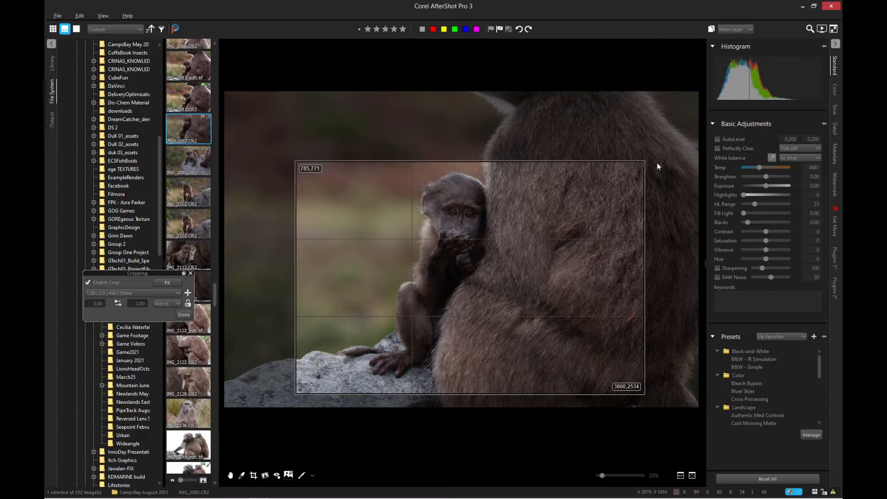
pyautogui.moveTo(641, 167); pyautogui.dragTo(708, 133)
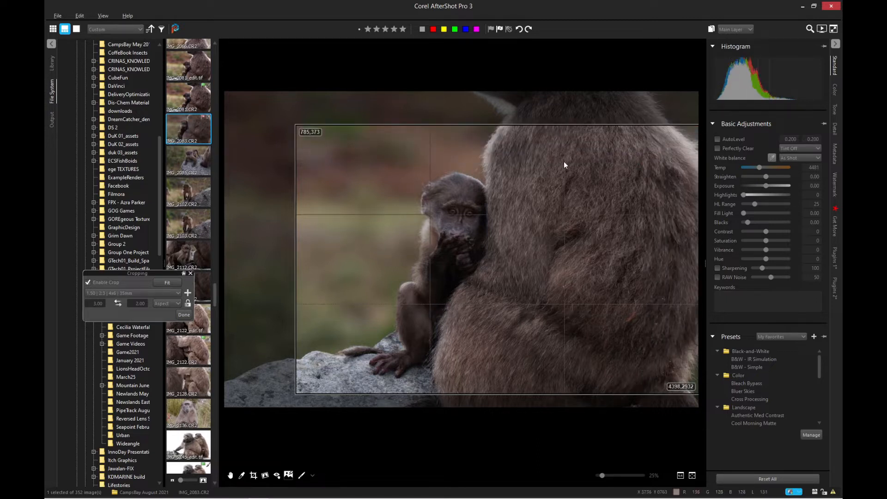
pyautogui.moveTo(568, 164); pyautogui.dragTo(501, 109)
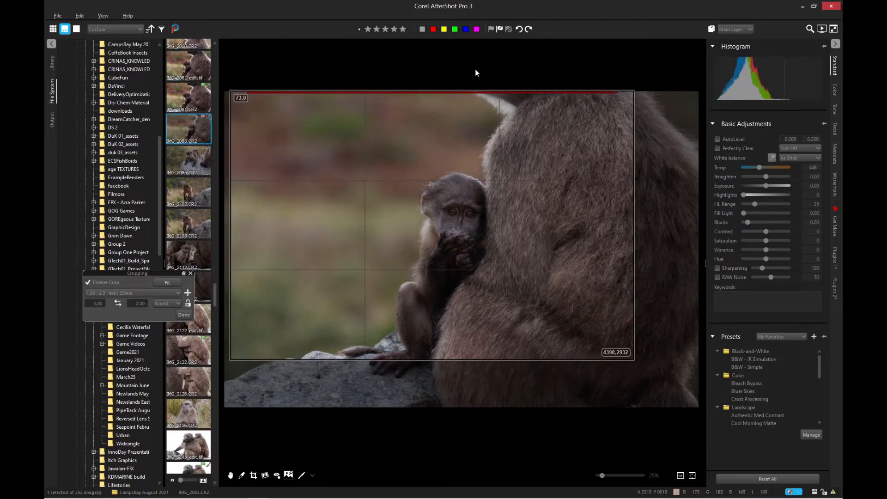
pyautogui.moveTo(564, 99); pyautogui.dragTo(583, 293)
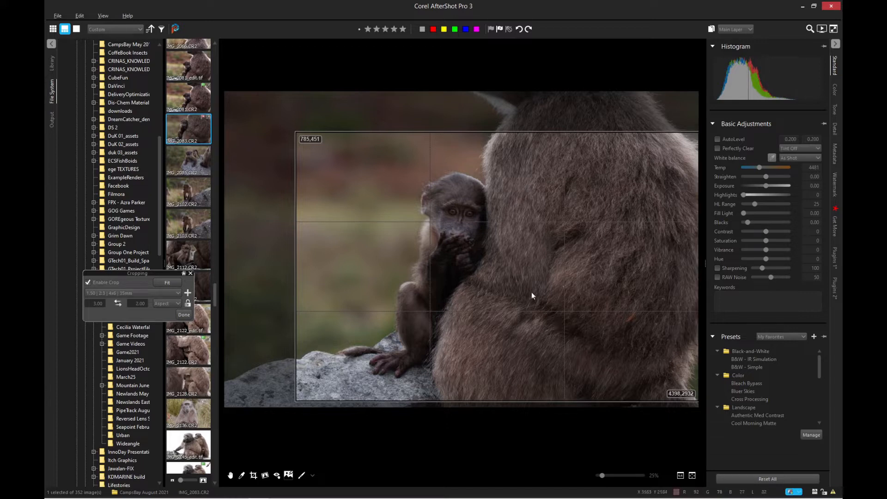
pyautogui.moveTo(536, 253); pyautogui.dragTo(539, 111)
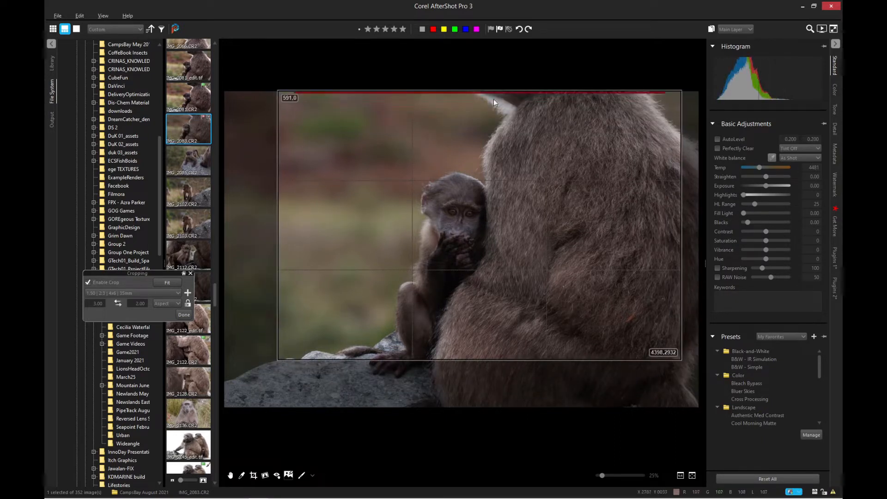
pyautogui.moveTo(539, 191); pyautogui.dragTo(507, 271)
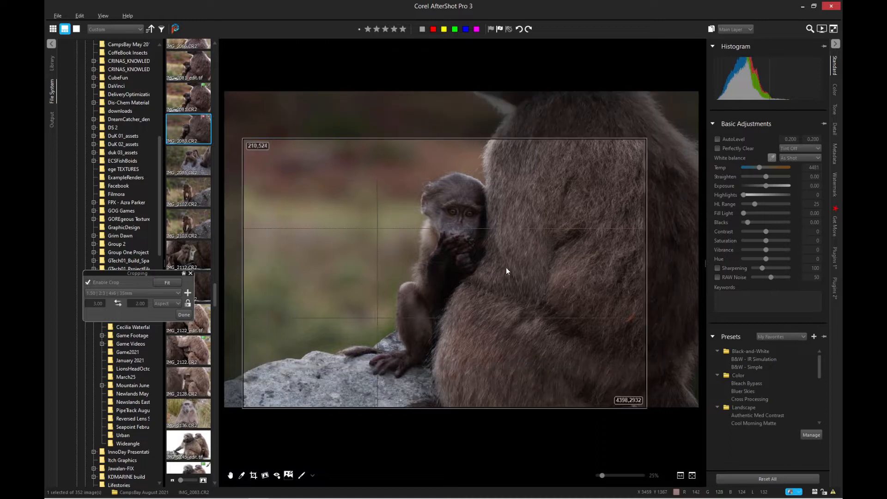
# Crop the photo to a full-height 2:3 portrait frame around the baby baboon and apply it
pyautogui.click(168, 282)
pyautogui.click(118, 303)
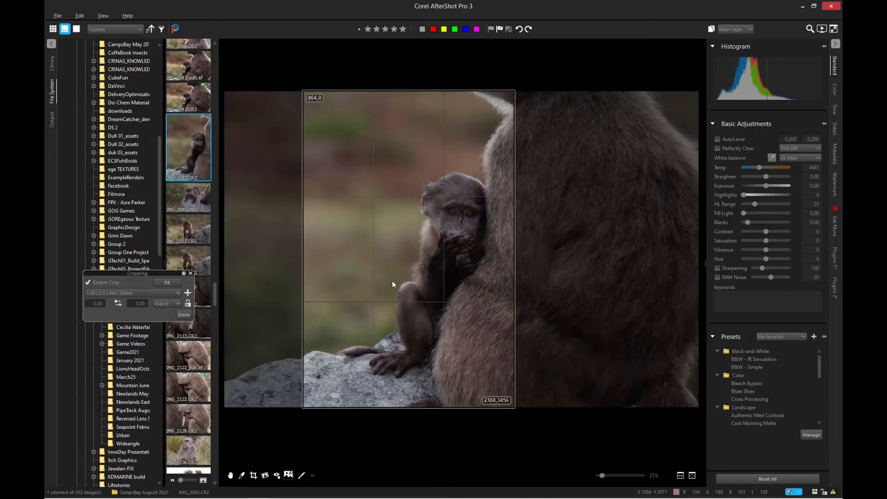
pyautogui.moveTo(380, 284); pyautogui.dragTo(406, 284)
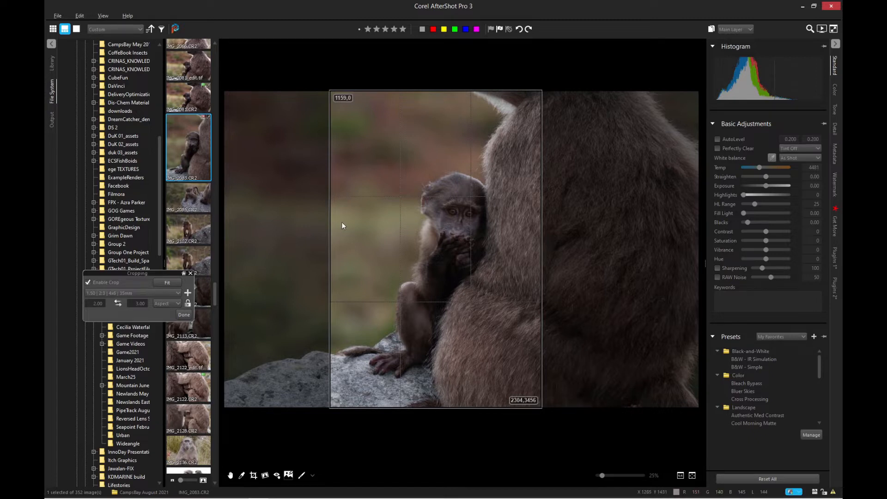
pyautogui.moveTo(393, 224); pyautogui.dragTo(386, 229)
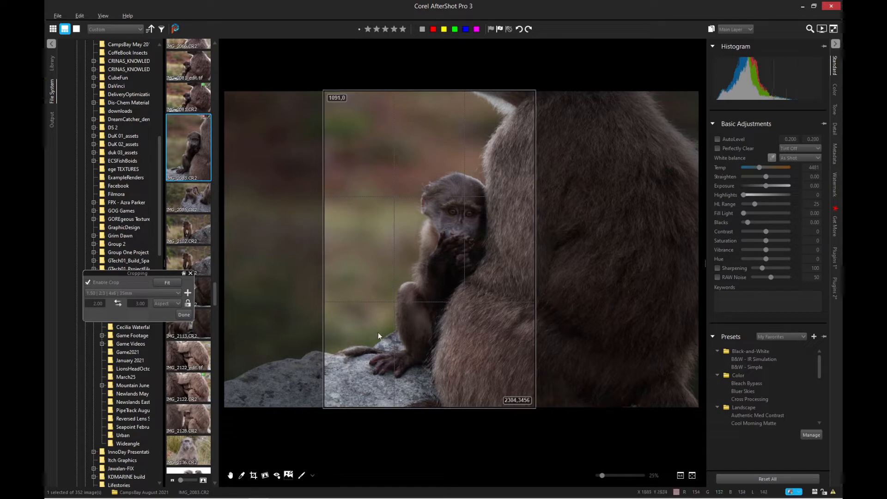
pyautogui.click(160, 285)
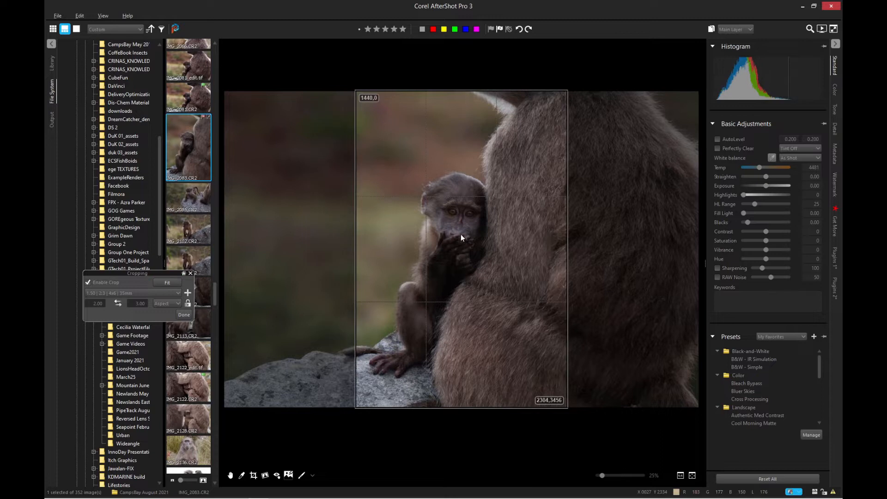
pyautogui.moveTo(445, 240); pyautogui.dragTo(408, 257)
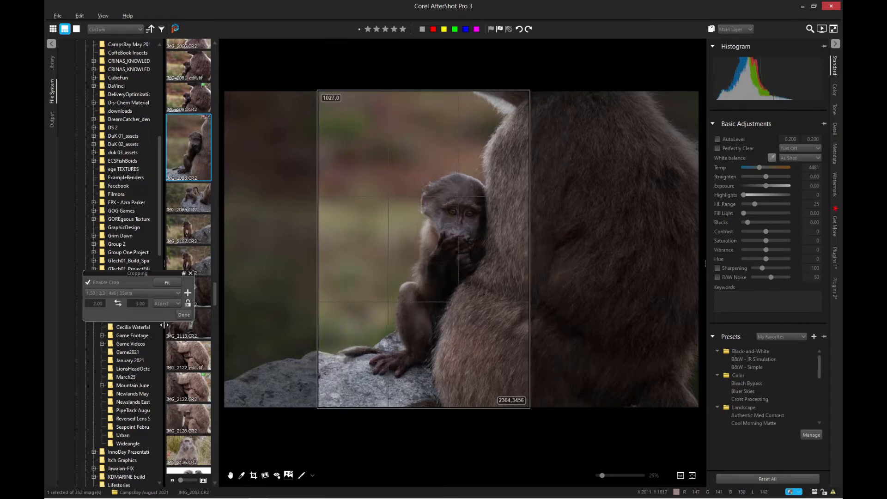
pyautogui.click(184, 314)
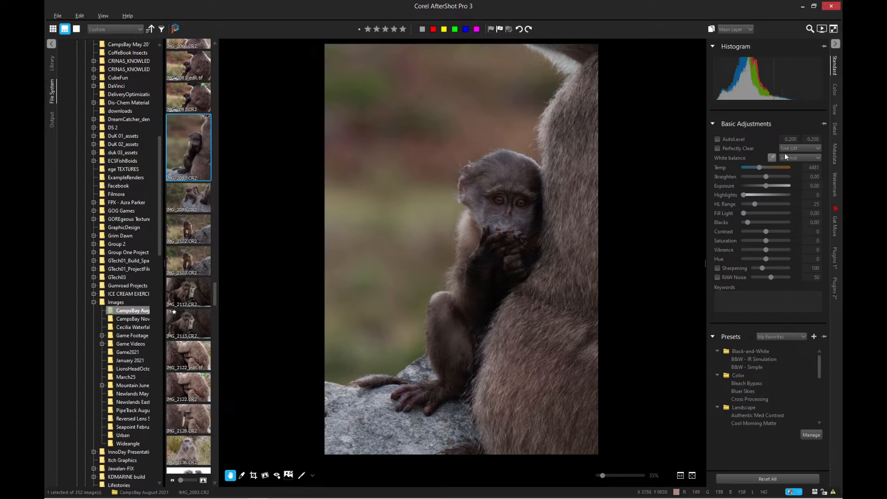
# Try the AutoLevel and Perfectly Clear corrections and a saturation of 100, and revert them all
pyautogui.click(835, 90)
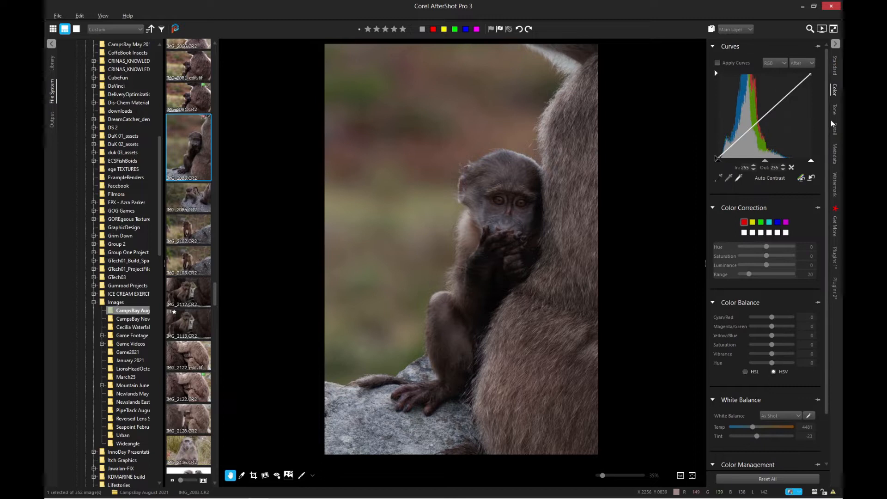
pyautogui.click(835, 66)
pyautogui.click(719, 139)
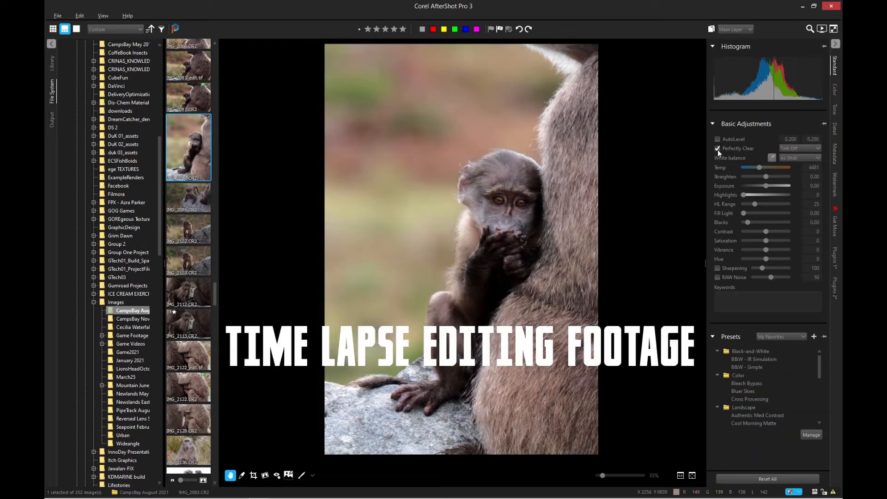
pyautogui.click(717, 139)
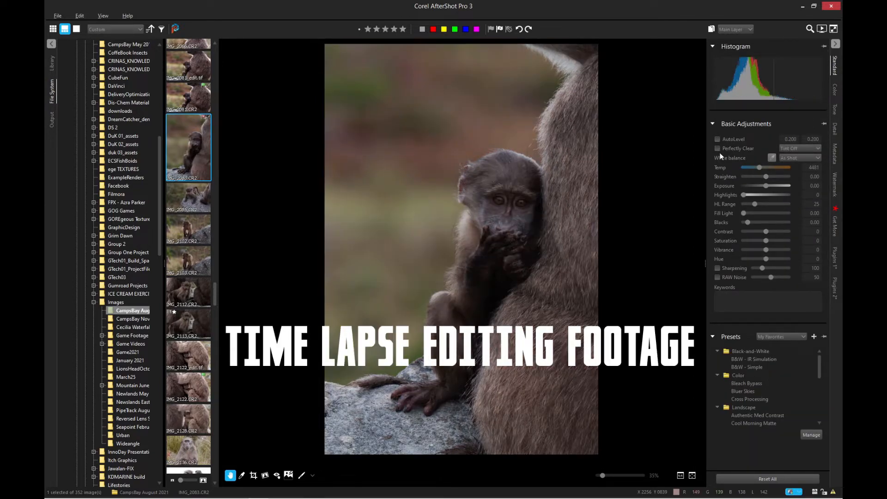
pyautogui.click(718, 139)
pyautogui.click(717, 138)
pyautogui.click(717, 139)
pyautogui.click(718, 139)
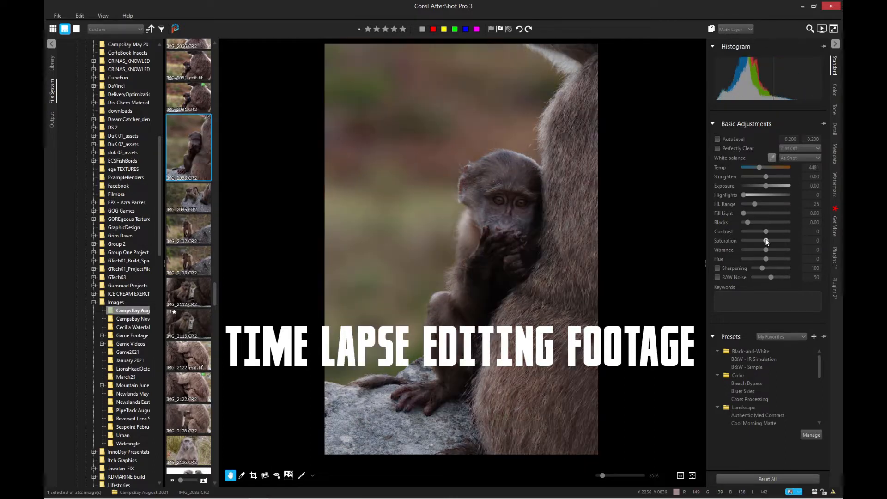
pyautogui.moveTo(767, 242); pyautogui.dragTo(801, 244)
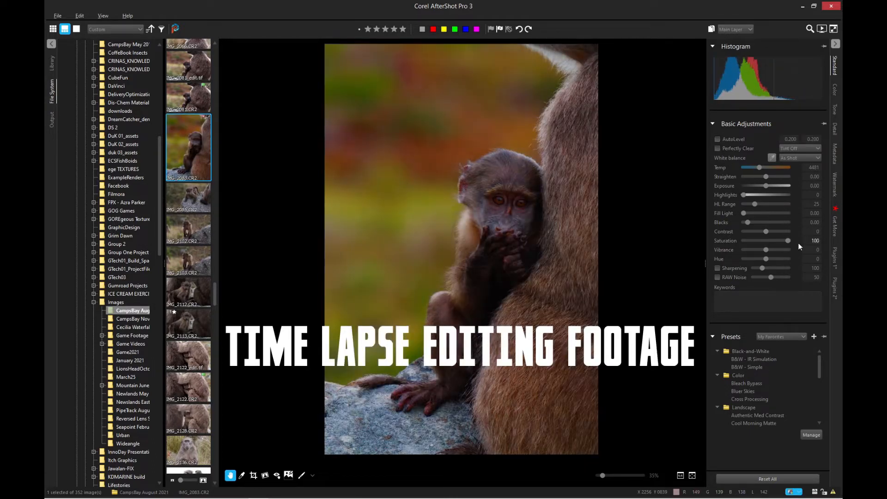
pyautogui.hotkey('ctrl', 'z')
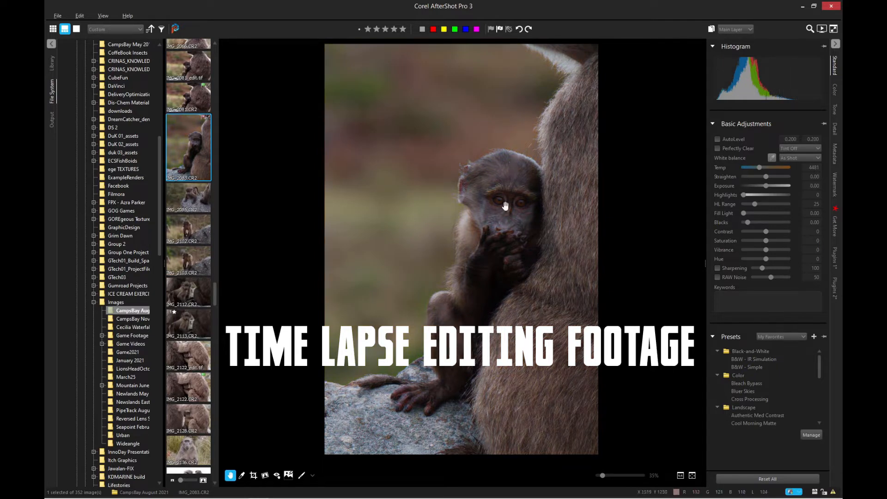
# Brighten the photo with an RGB curve, pulling the white point inward and placing a point at input 84, output 76
pyautogui.click(835, 90)
pyautogui.moveTo(805, 162); pyautogui.dragTo(786, 162)
pyautogui.moveTo(747, 127); pyautogui.dragTo(719, 160)
pyautogui.scroll(4, 343, 274)
pyautogui.moveTo(509, 212); pyautogui.dragTo(412, 328)
pyautogui.moveTo(576, 135); pyautogui.dragTo(450, 206)
pyautogui.moveTo(346, 338); pyautogui.dragTo(361, 168)
pyautogui.moveTo(261, 150); pyautogui.dragTo(473, 154)
pyautogui.moveTo(323, 217); pyautogui.dragTo(474, 226)
pyautogui.scroll(-5, 449, 310)
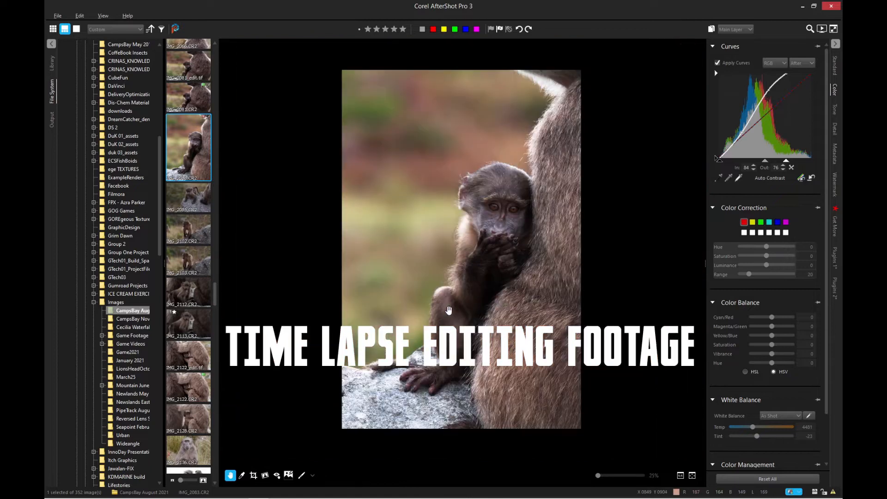
# Enable Wavelet Denoise with a color threshold of 25
pyautogui.click(835, 257)
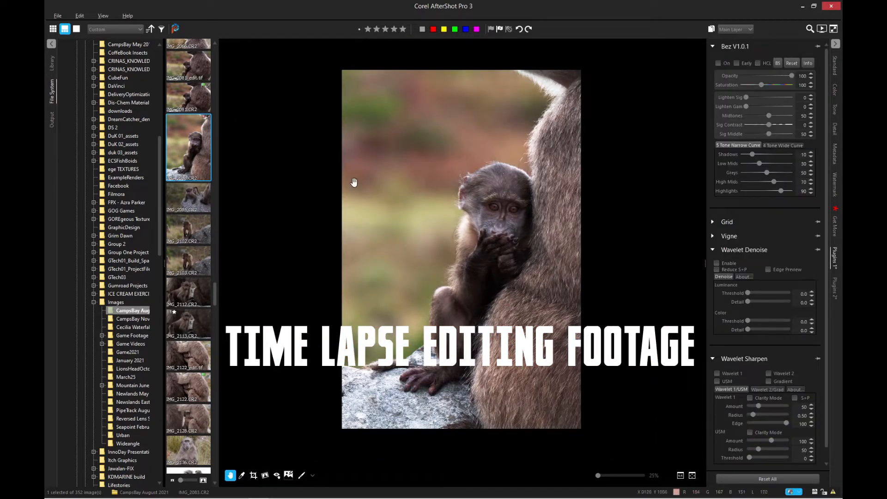
pyautogui.scroll(2, 452, 201)
pyautogui.scroll(5, 452, 201)
pyautogui.moveTo(517, 142); pyautogui.dragTo(416, 369)
pyautogui.moveTo(647, 250); pyautogui.dragTo(479, 179)
pyautogui.click(784, 321)
pyautogui.scroll(-6, 392, 286)
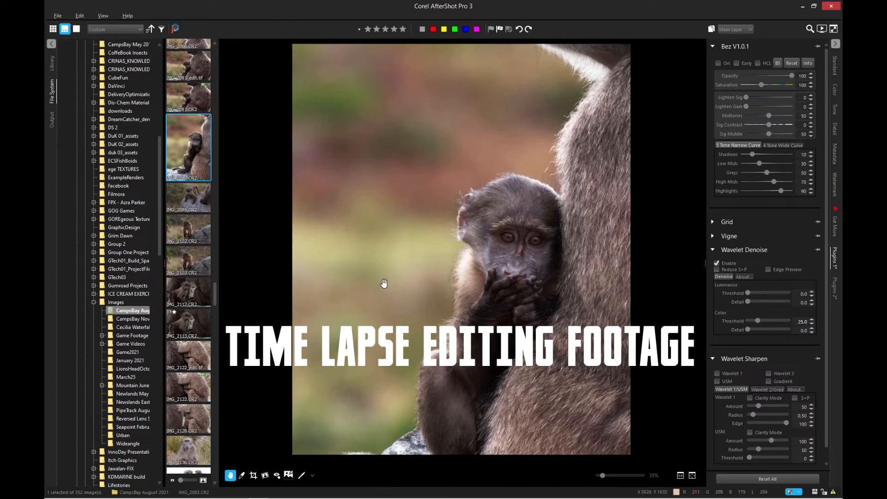
# Set the Wavelet Denoise luminance threshold to 25 and check the smoothing on the background and fur
pyautogui.scroll(2, 392, 285)
pyautogui.scroll(4, 386, 301)
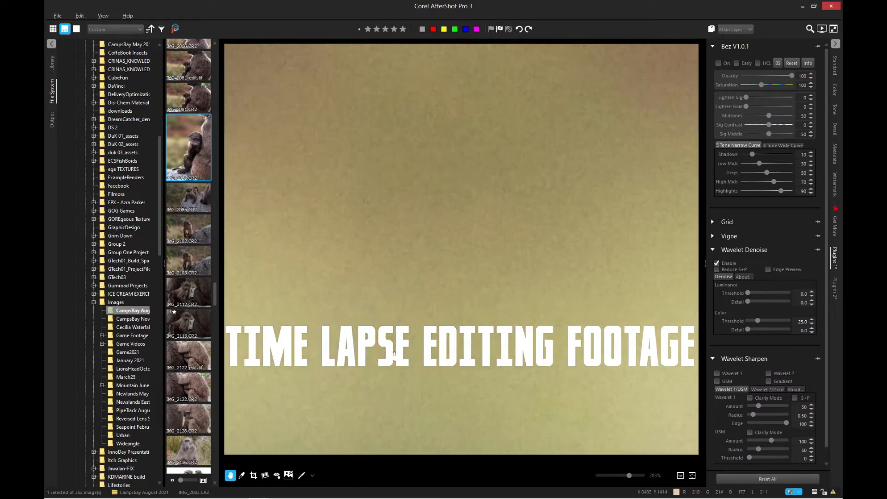
pyautogui.click(775, 292)
pyautogui.moveTo(560, 315); pyautogui.dragTo(577, 175)
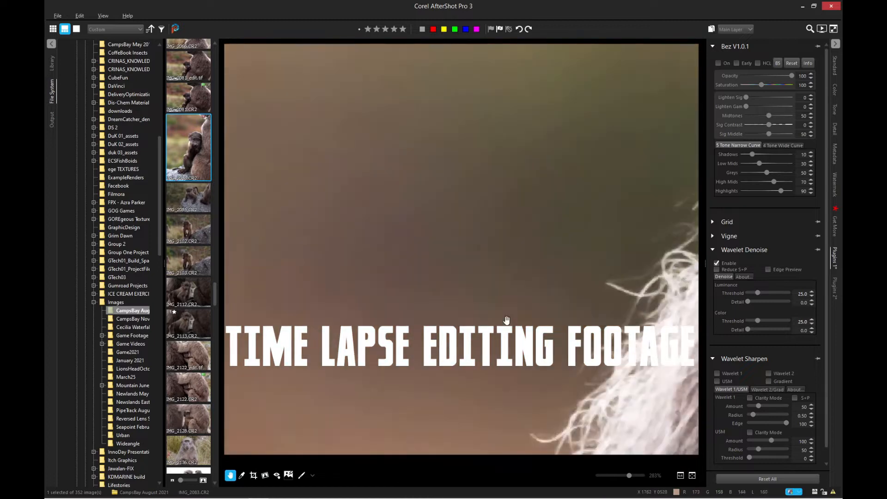
pyautogui.moveTo(416, 277); pyautogui.dragTo(573, 296)
pyautogui.moveTo(331, 251); pyautogui.dragTo(400, 127)
pyautogui.moveTo(490, 413); pyautogui.dragTo(440, 228)
pyautogui.scroll(-6, 441, 226)
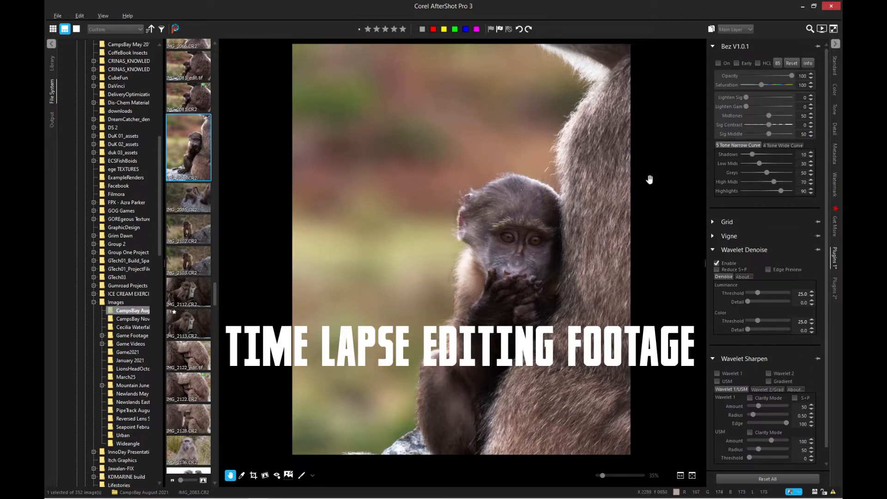
# Adjust the tones with the Bez plugin, setting shadows to 0, low mids to 40, greys to 60 and sig contrast to 10
pyautogui.click(742, 154)
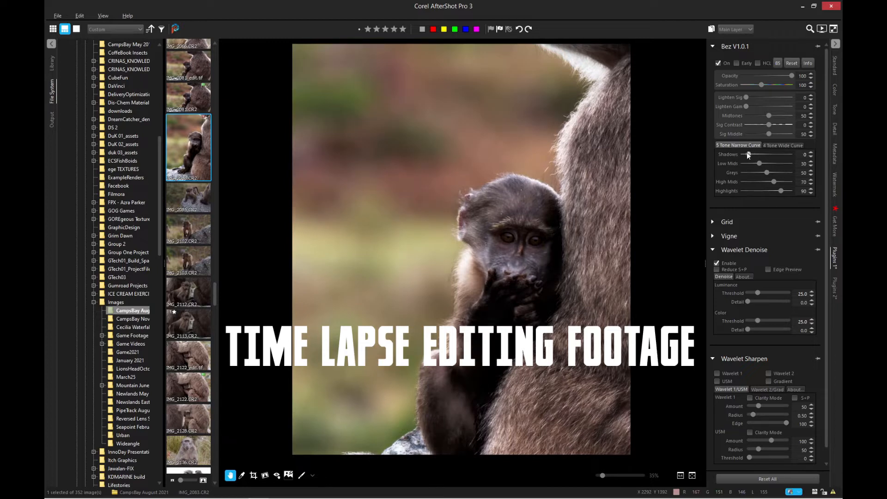
pyautogui.click(781, 164)
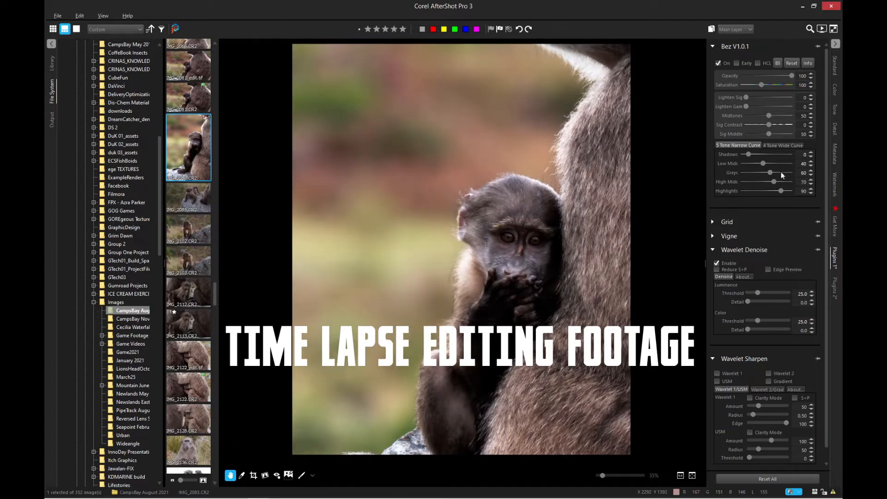
pyautogui.click(784, 125)
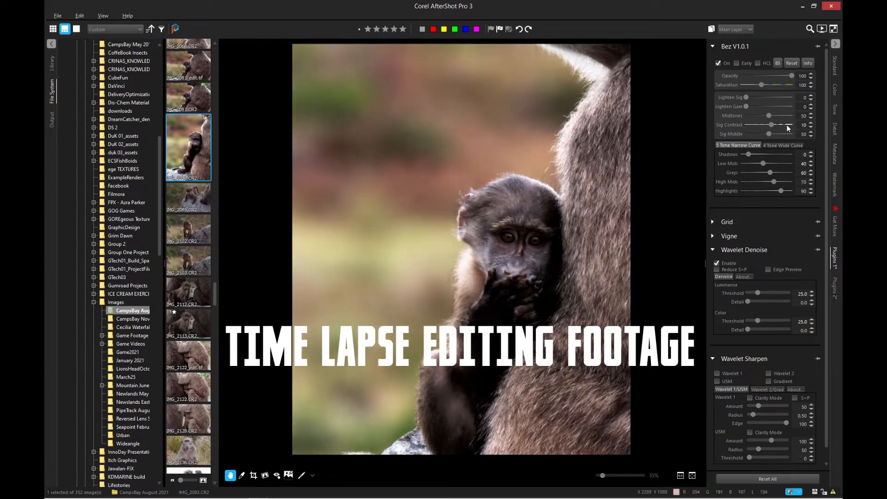
pyautogui.scroll(2, 508, 242)
pyautogui.scroll(2, 517, 174)
pyautogui.scroll(-4, 518, 173)
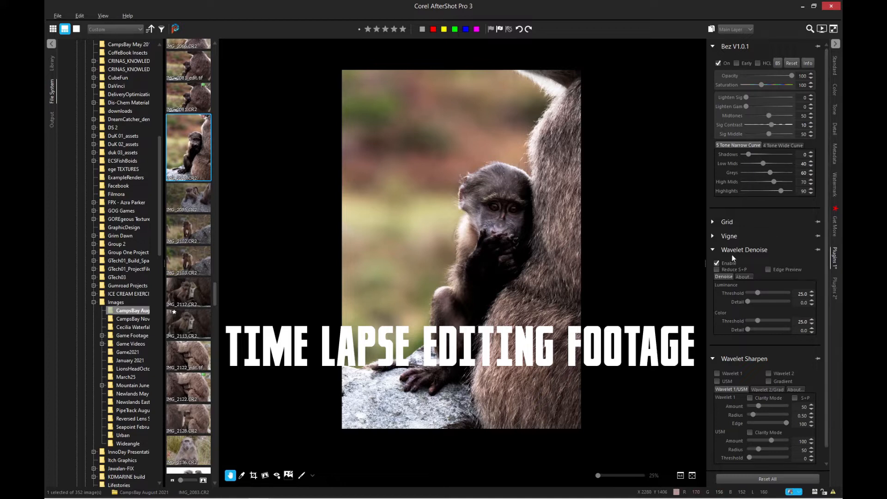
# Set the color balance vibrance to 40 and inspect the photo up close
pyautogui.click(834, 90)
pyautogui.click(791, 354)
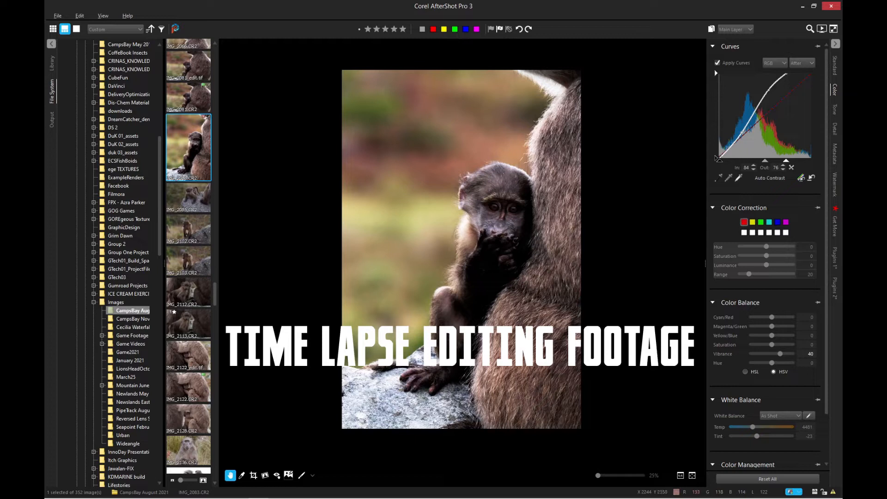
pyautogui.scroll(1, 448, 234)
pyautogui.scroll(-1, 448, 234)
pyautogui.scroll(2, 518, 113)
pyautogui.scroll(1, 518, 114)
pyautogui.scroll(-2, 508, 124)
pyautogui.scroll(2, 435, 219)
pyautogui.scroll(-2, 435, 219)
# Try a color balance saturation of 100 and reset it
pyautogui.moveTo(771, 345); pyautogui.dragTo(792, 345)
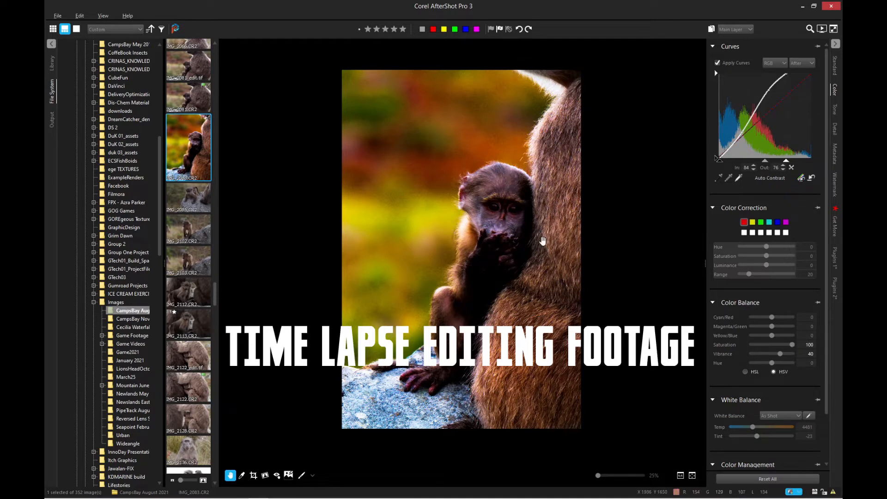
pyautogui.doubleClick(792, 345)
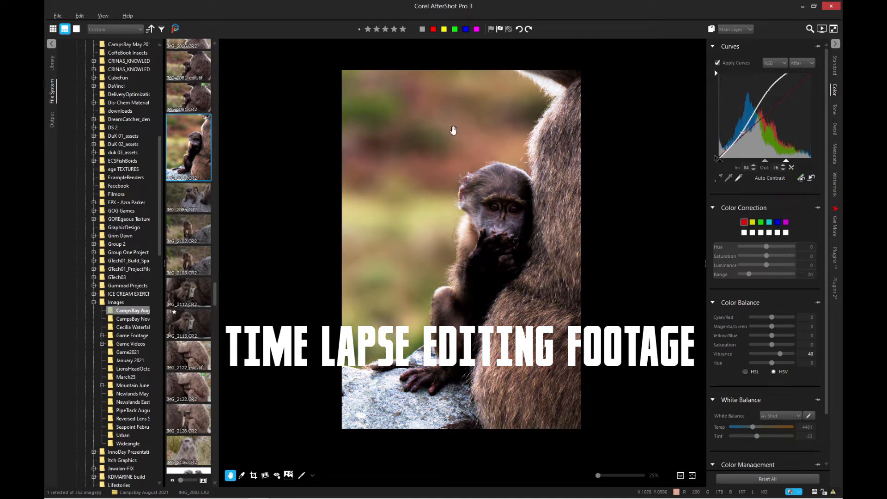
# Enable the Color Equalizer and set the red, orange and green luminance to -20
pyautogui.click(835, 287)
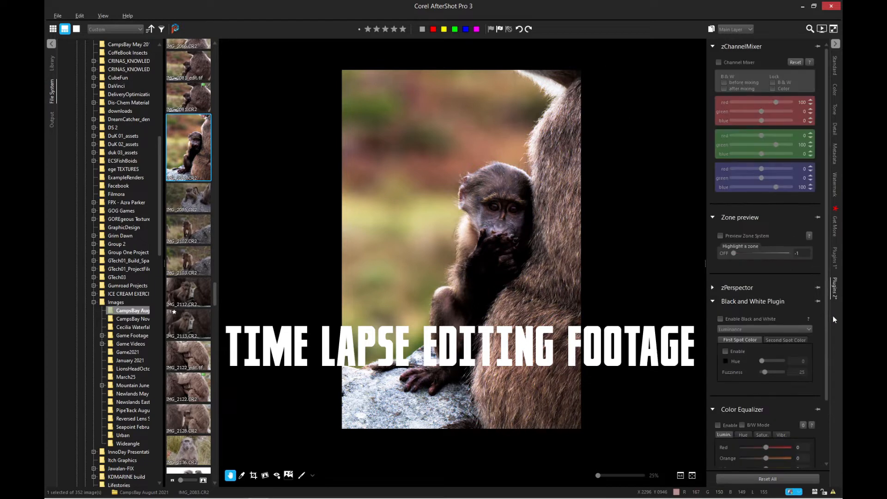
pyautogui.scroll(-3, 785, 324)
pyautogui.click(718, 354)
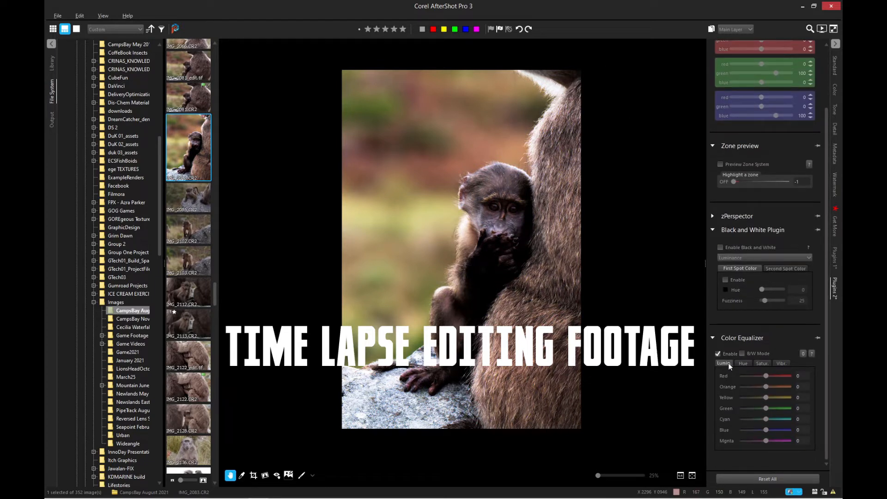
pyautogui.moveTo(766, 387); pyautogui.dragTo(760, 408)
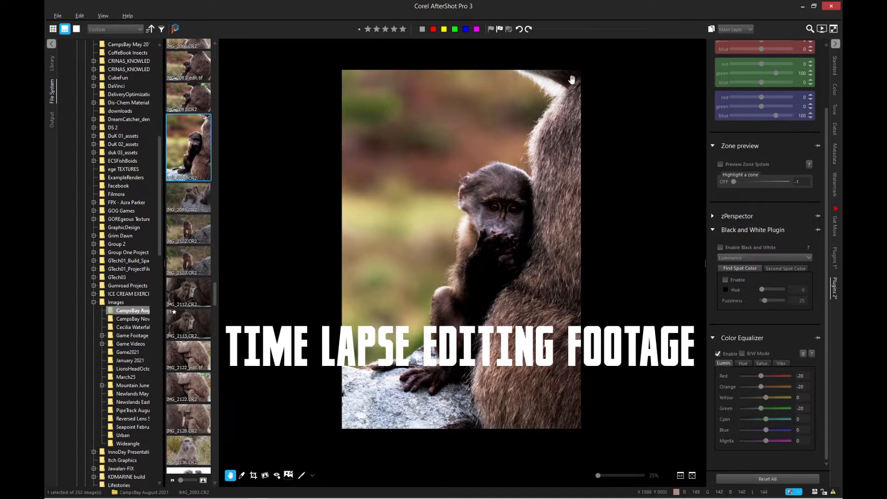
# Set the Color Equalizer vibrance to red 50, orange 60, yellow 40 and green 30, and check the background and fur
pyautogui.click(781, 363)
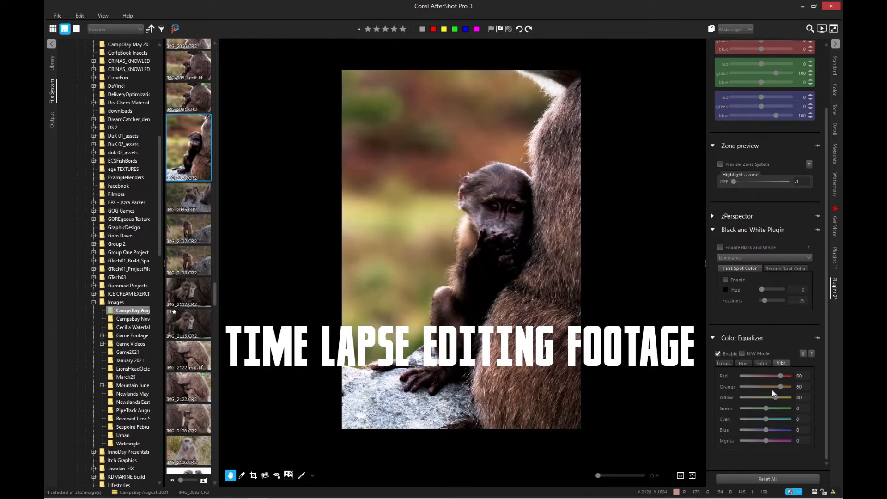
pyautogui.moveTo(776, 377); pyautogui.dragTo(778, 385)
pyautogui.scroll(5, 466, 174)
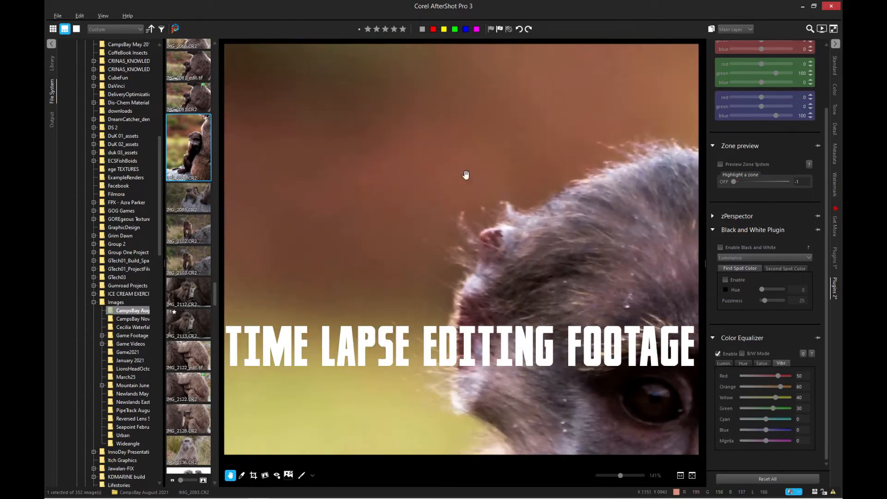
pyautogui.scroll(-5, 420, 193)
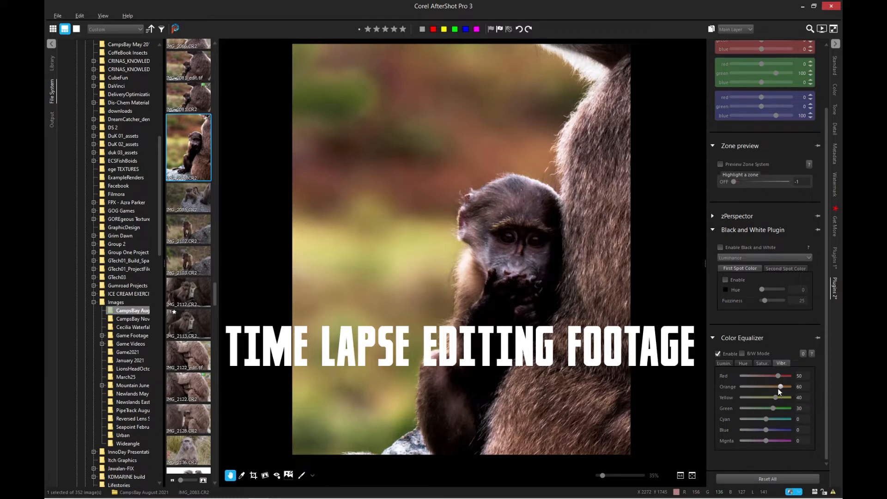
pyautogui.scroll(-1, 640, 408)
pyautogui.scroll(1, 639, 407)
pyautogui.scroll(-1, 639, 408)
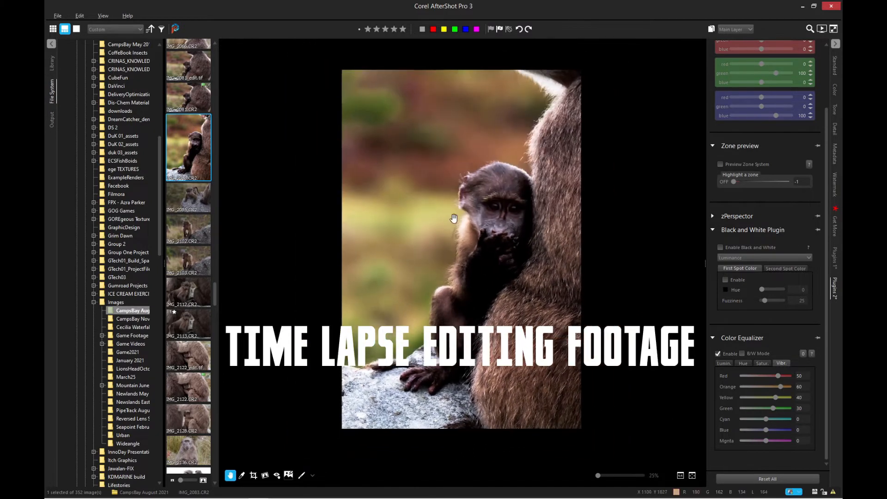
# Turn on sharpening for the photo and inspect the baby baboon's fur and eyes up close
pyautogui.click(834, 129)
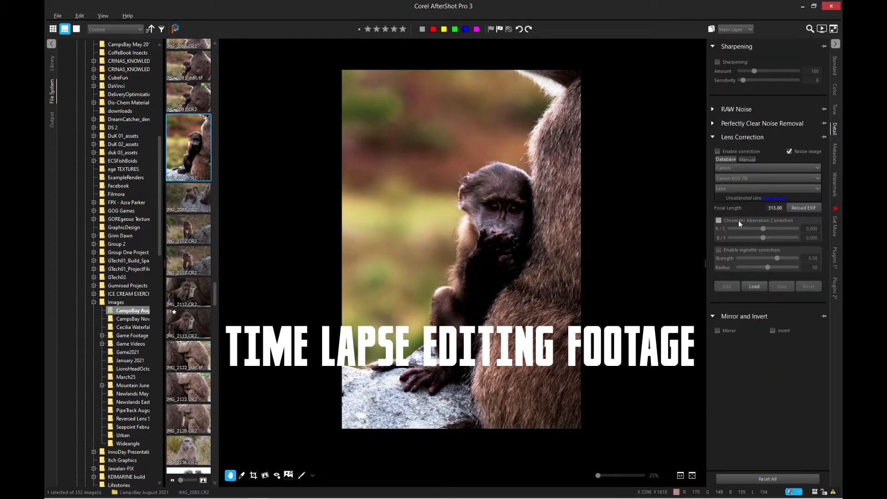
pyautogui.scroll(5, 545, 82)
pyautogui.moveTo(344, 215); pyautogui.dragTo(379, 239)
pyautogui.moveTo(360, 430); pyautogui.dragTo(490, 263)
pyautogui.scroll(-5, 507, 245)
pyautogui.click(717, 62)
pyautogui.scroll(6, 493, 180)
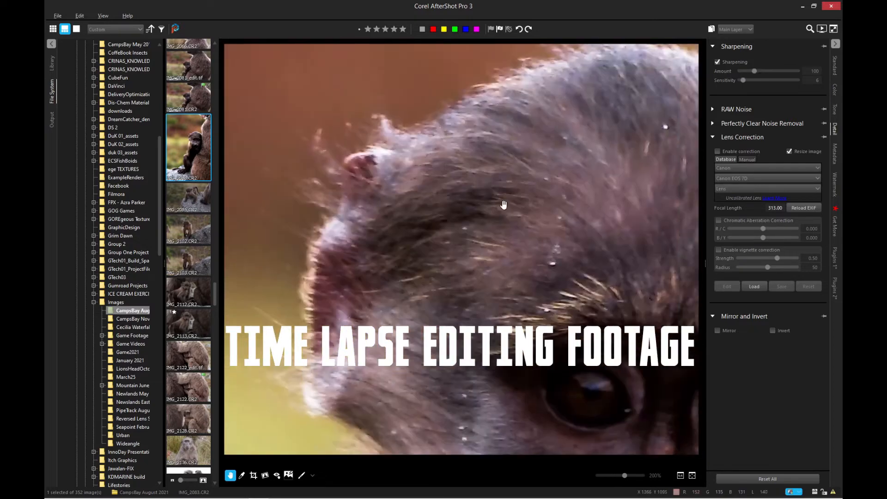
pyautogui.moveTo(504, 204); pyautogui.dragTo(324, 384)
pyautogui.moveTo(416, 138); pyautogui.dragTo(425, 369)
pyautogui.moveTo(430, 407); pyautogui.dragTo(448, 90)
pyautogui.moveTo(378, 357); pyautogui.dragTo(395, 174)
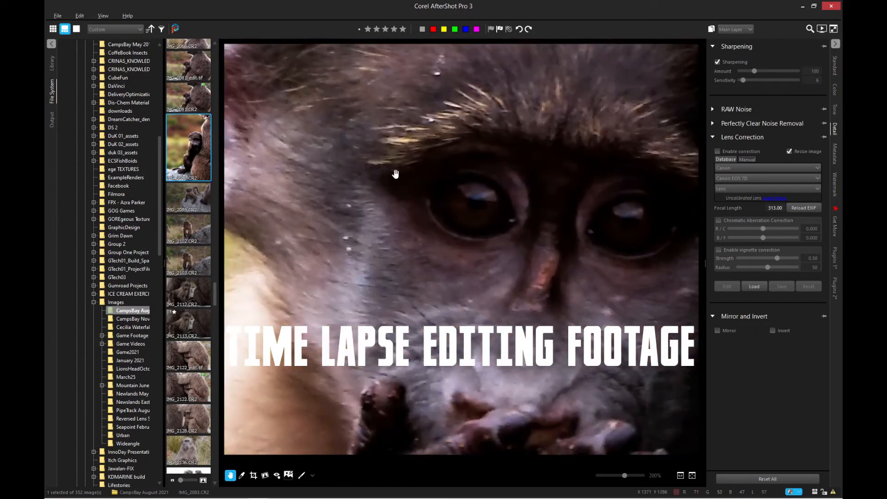
pyautogui.moveTo(615, 185); pyautogui.dragTo(342, 222)
# Compare the photo with sharpening off and on, leaving sharpening enabled
pyautogui.scroll(-6, 558, 194)
pyautogui.click(717, 62)
pyautogui.scroll(9, 531, 155)
pyautogui.scroll(-2, 531, 156)
pyautogui.click(717, 62)
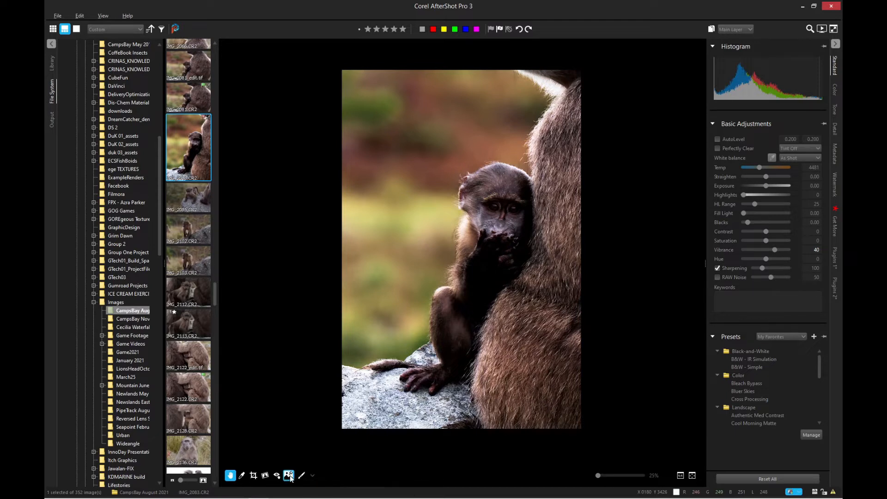
# Open the layer controls and add a heal/clone layer and an adjustment layer
pyautogui.click(288, 475)
pyautogui.moveTo(214, 176); pyautogui.dragTo(259, 151)
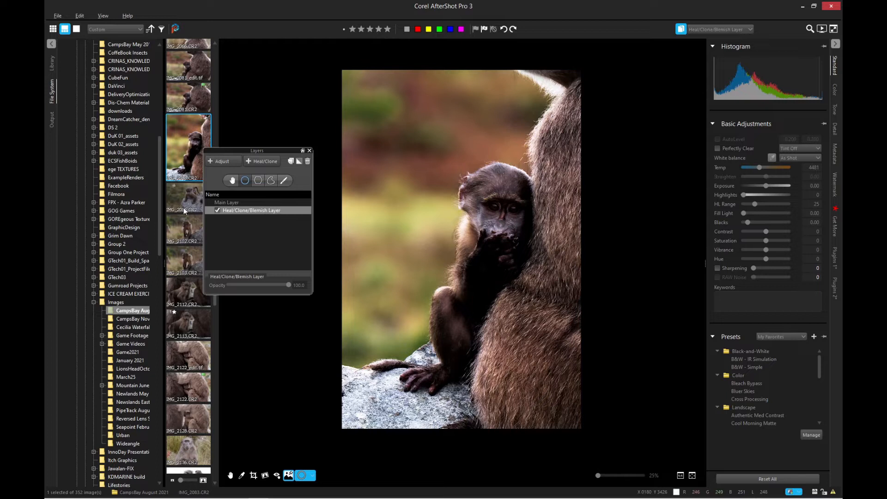
pyautogui.click(222, 161)
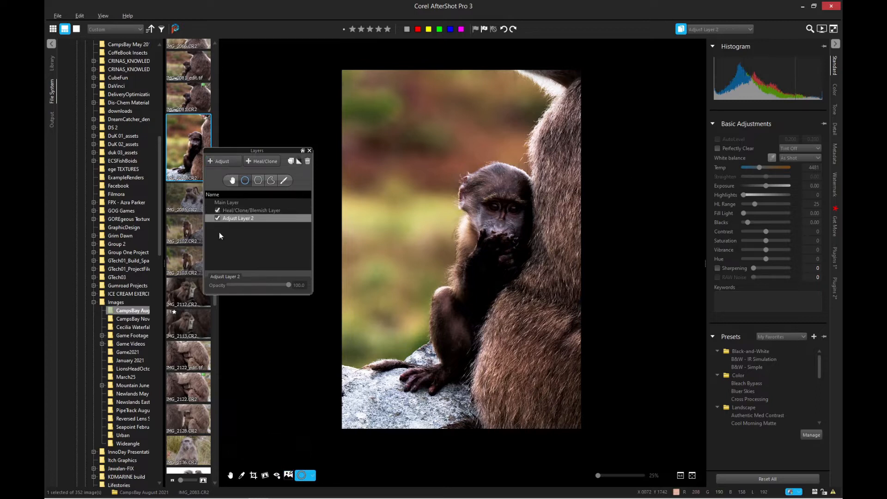
# Hide and delete the Heal/Clone/Blemish layer
pyautogui.click(218, 210)
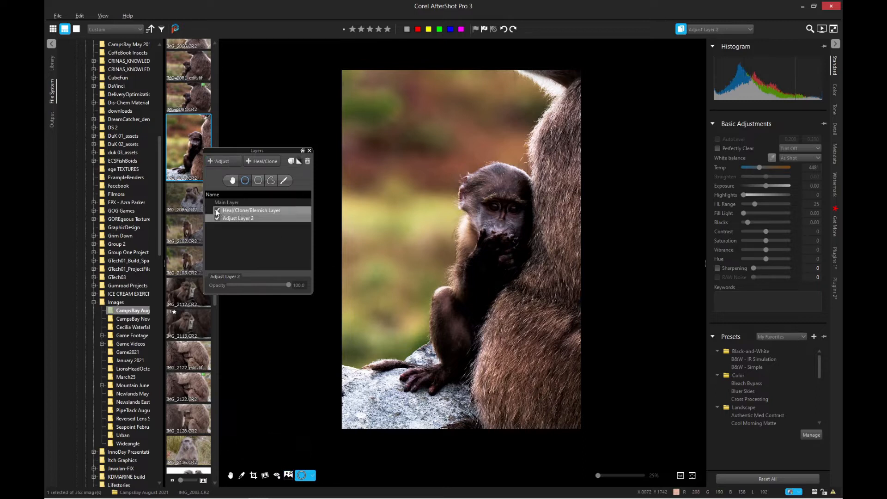
pyautogui.click(270, 211)
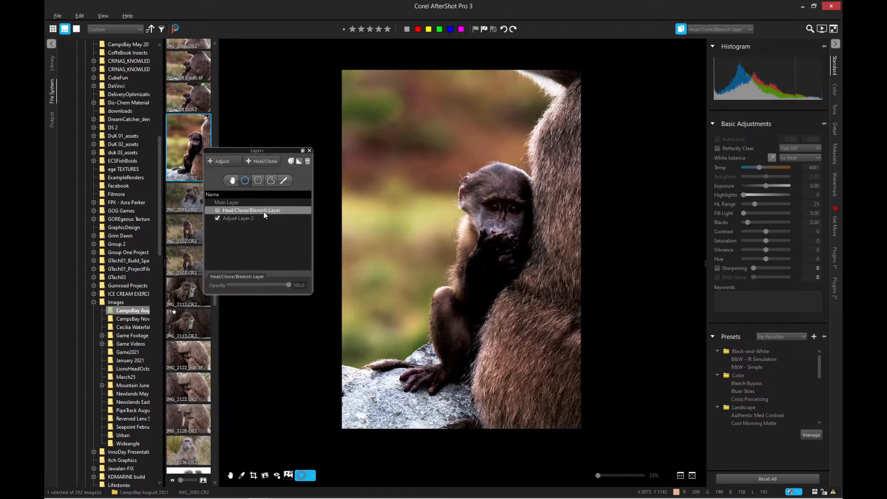
pyautogui.click(307, 162)
# Rename the remaining adjustment layer to Brightness and make it the active layer
pyautogui.click(259, 204)
pyautogui.click(245, 210)
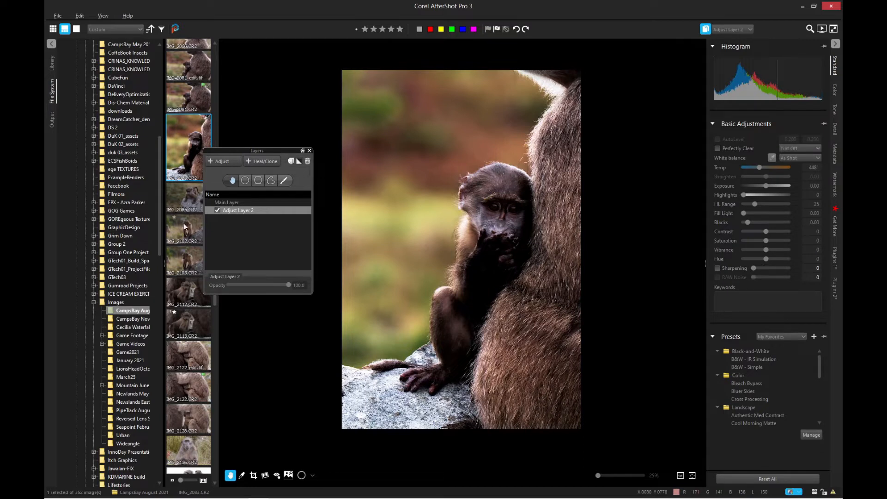
pyautogui.doubleClick(264, 213)
pyautogui.write('Brightness')
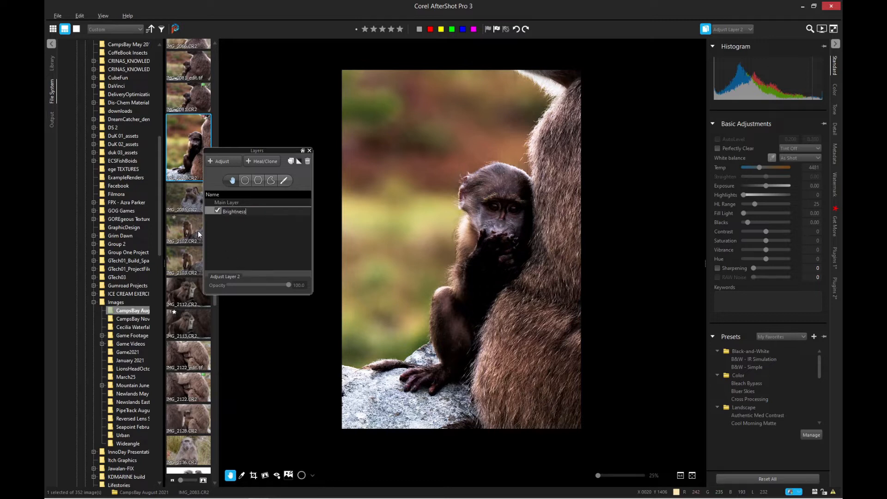
pyautogui.press('Return')
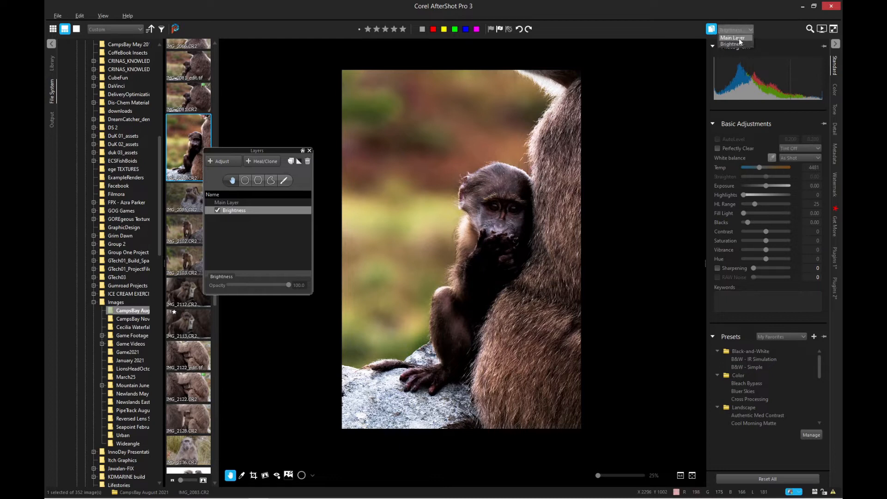
pyautogui.click(734, 45)
# Add a circle region over the baby baboon's eye nearest its visible ear, with feather 50 and size 80
pyautogui.scroll(4, 533, 194)
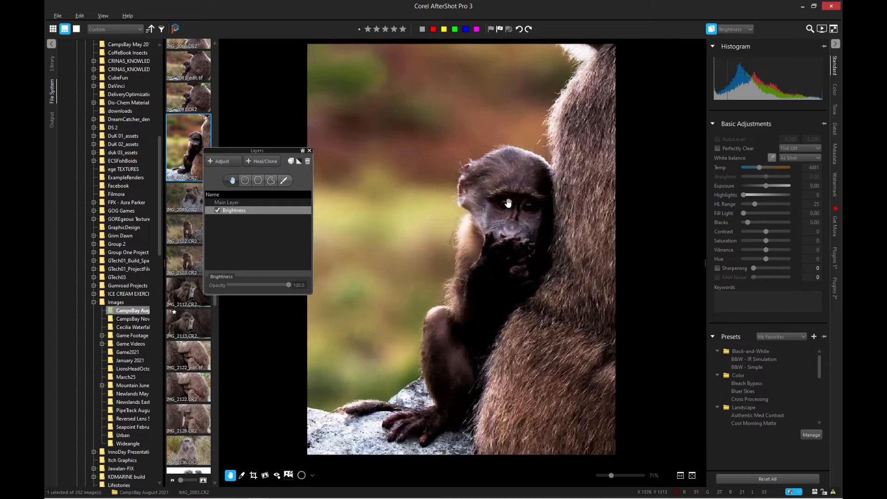
pyautogui.scroll(-2, 511, 204)
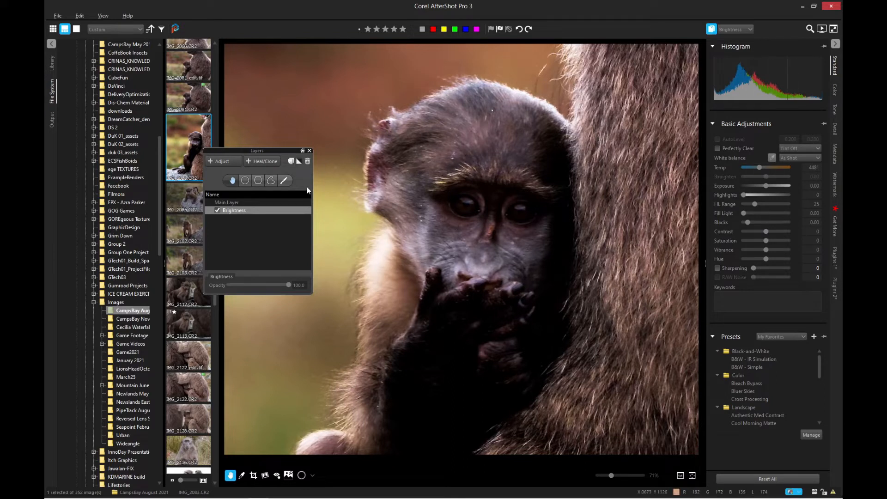
pyautogui.click(245, 180)
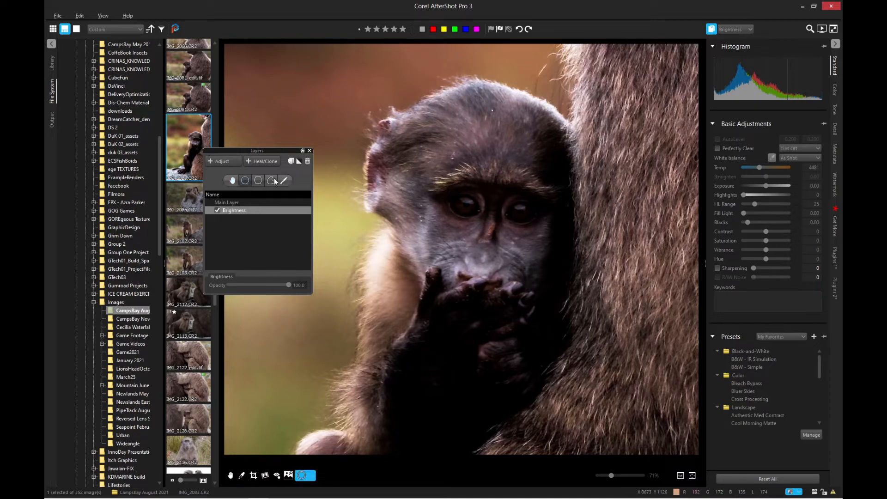
pyautogui.click(468, 202)
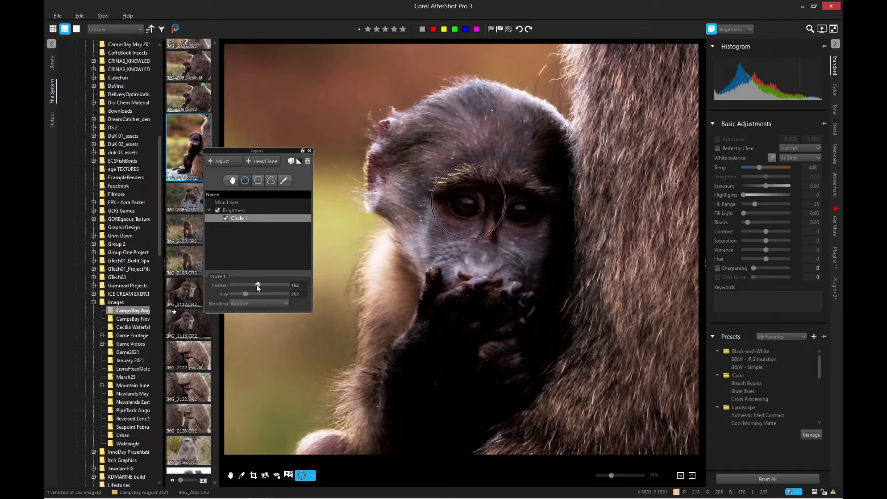
pyautogui.moveTo(247, 287); pyautogui.dragTo(237, 297)
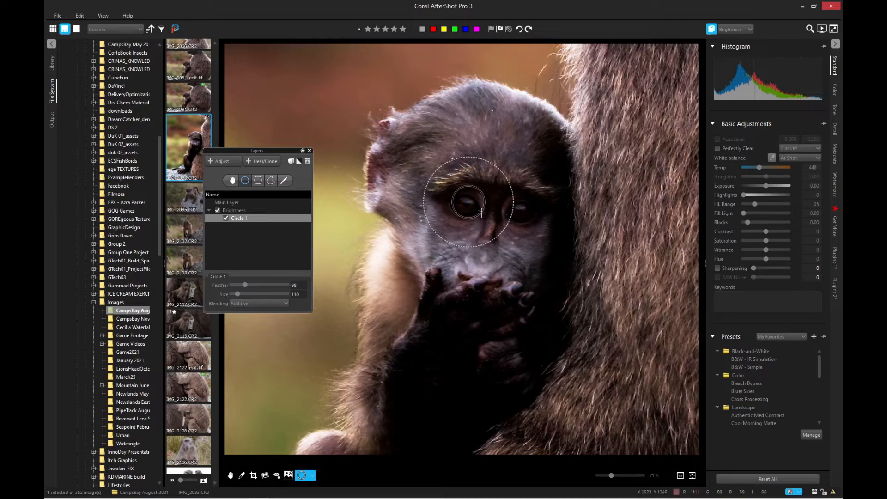
pyautogui.moveTo(244, 288); pyautogui.dragTo(240, 289)
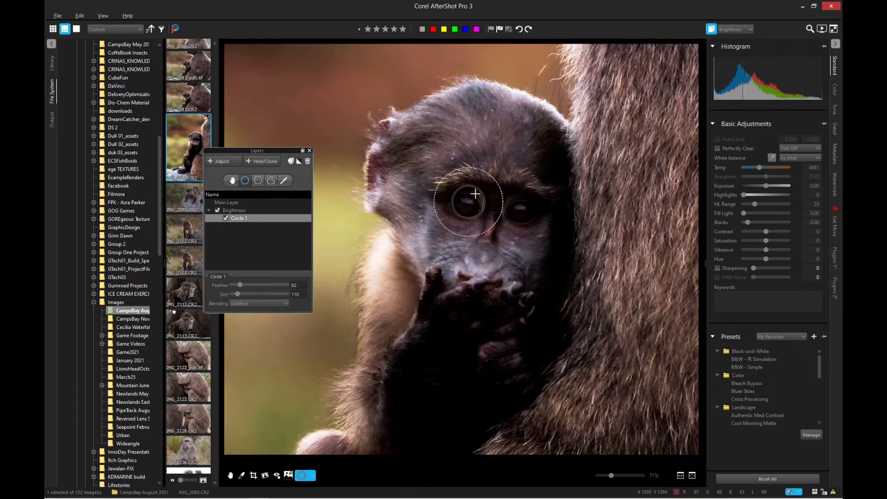
pyautogui.moveTo(238, 294); pyautogui.dragTo(236, 285)
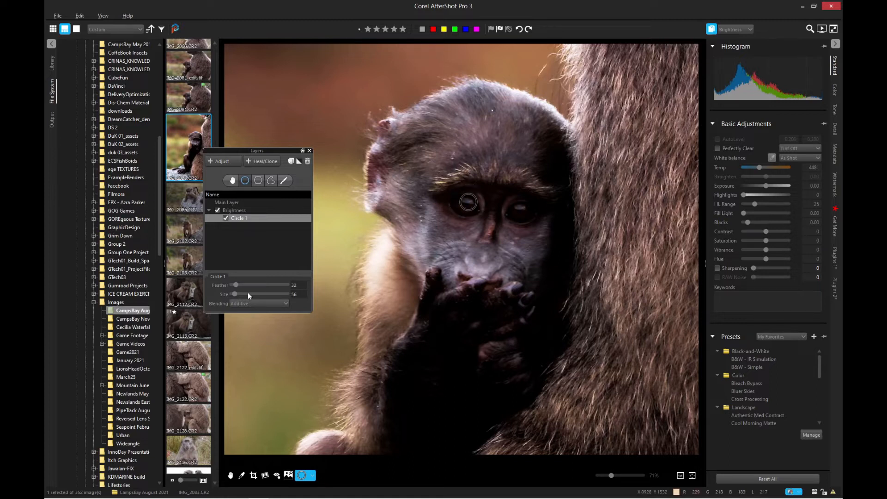
pyautogui.moveTo(236, 294); pyautogui.dragTo(239, 286)
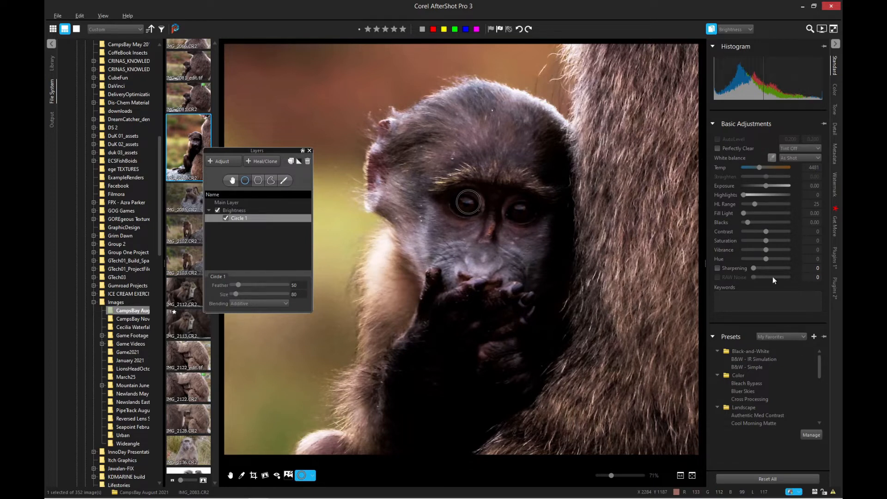
# Try an exposure of 0.87 on the eye, reset it, and recentre the circle over the eye with feather 72
pyautogui.click(767, 186)
pyautogui.moveTo(770, 186); pyautogui.dragTo(772, 185)
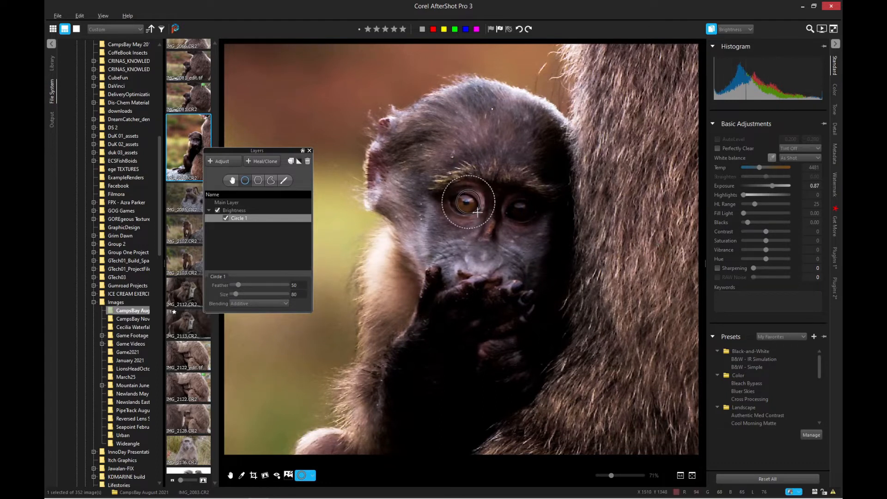
pyautogui.moveTo(465, 228); pyautogui.dragTo(466, 231)
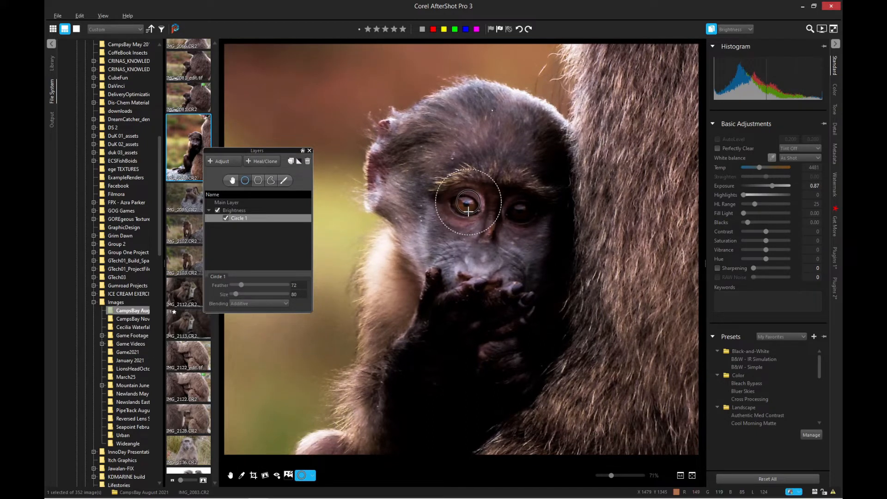
pyautogui.doubleClick(772, 186)
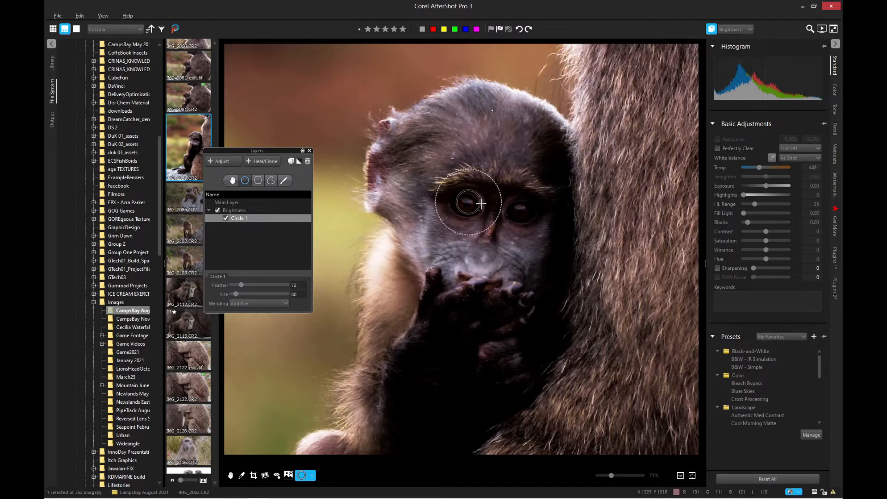
pyautogui.moveTo(476, 208); pyautogui.dragTo(476, 208)
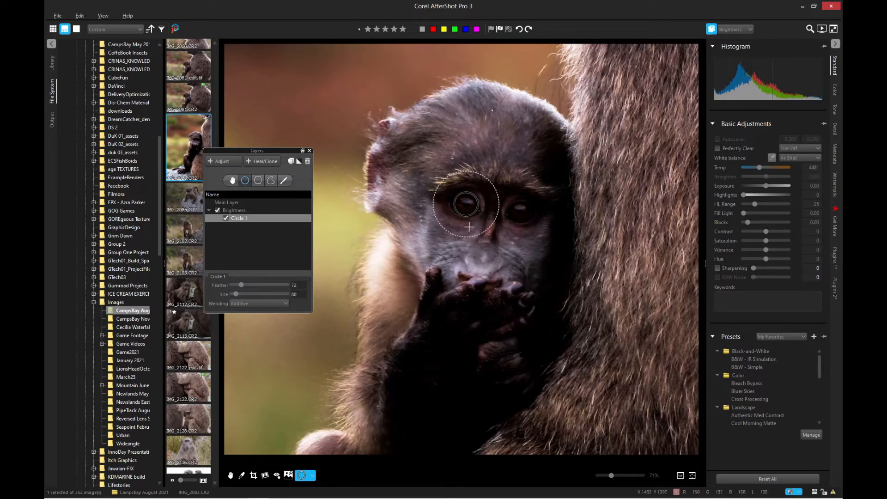
# Brighten the eye using Bez shadows 17 and low mids 39, and enlarge the circle to size 108
pyautogui.click(836, 258)
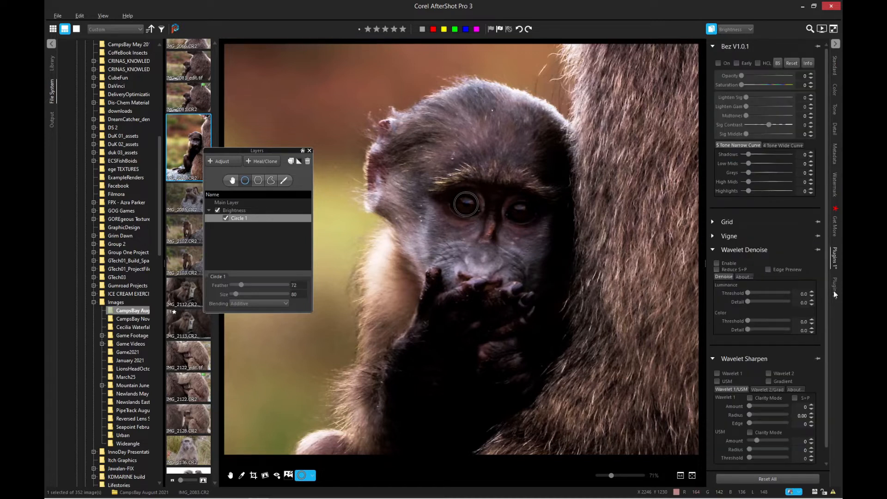
pyautogui.click(760, 156)
pyautogui.click(769, 154)
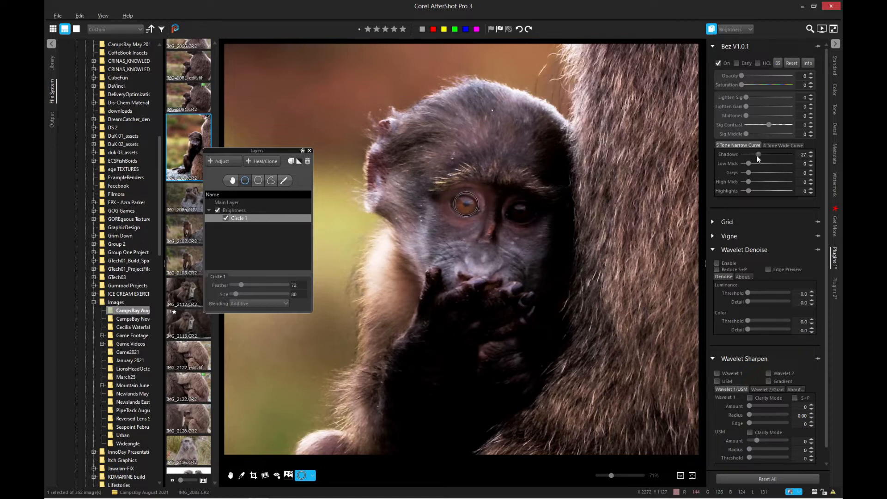
pyautogui.moveTo(753, 156)
pyautogui.mouseDown()
pyautogui.moveTo(770, 162)
pyautogui.moveTo(762, 164)
pyautogui.mouseUp()
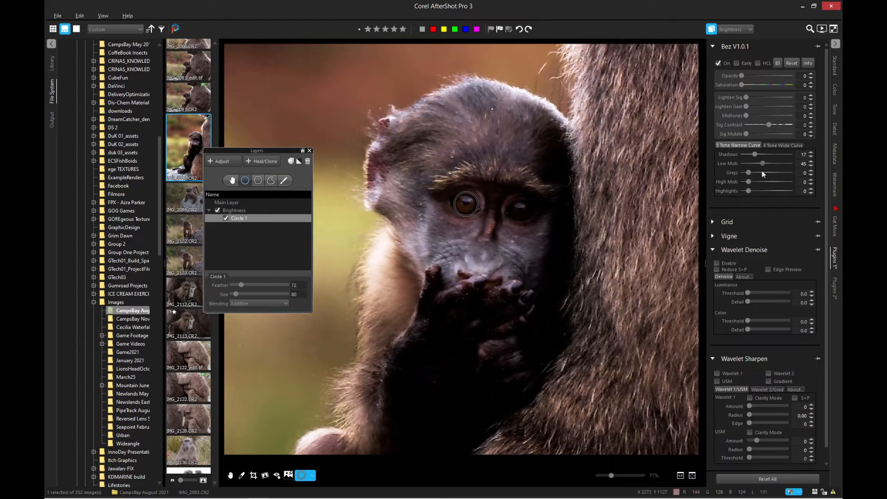
pyautogui.moveTo(469, 214); pyautogui.dragTo(469, 218)
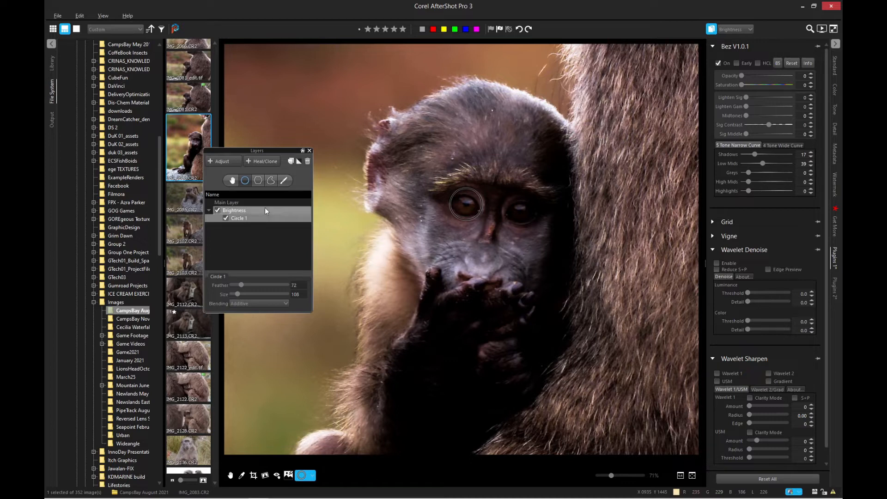
# Duplicate the Brightness layer together with its circle region
pyautogui.click(292, 162)
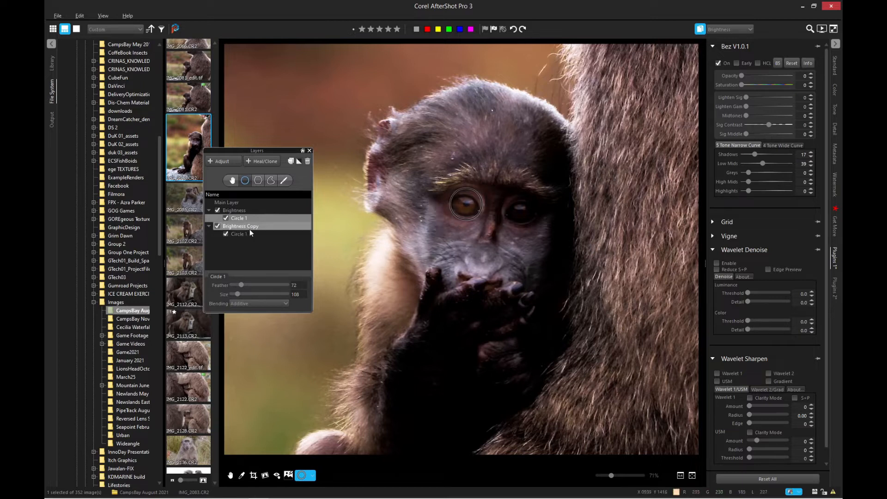
# Move the Brightness Copy layer's circle region over the baby baboon's other eye
pyautogui.click(256, 226)
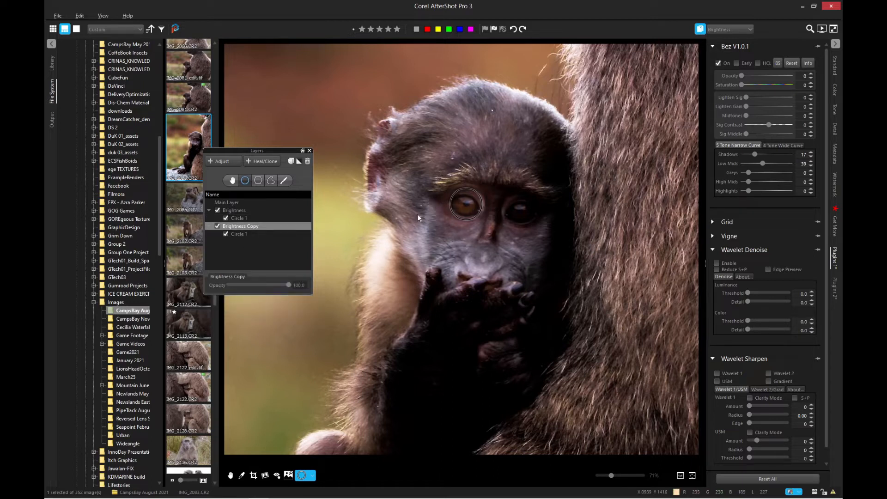
pyautogui.click(253, 234)
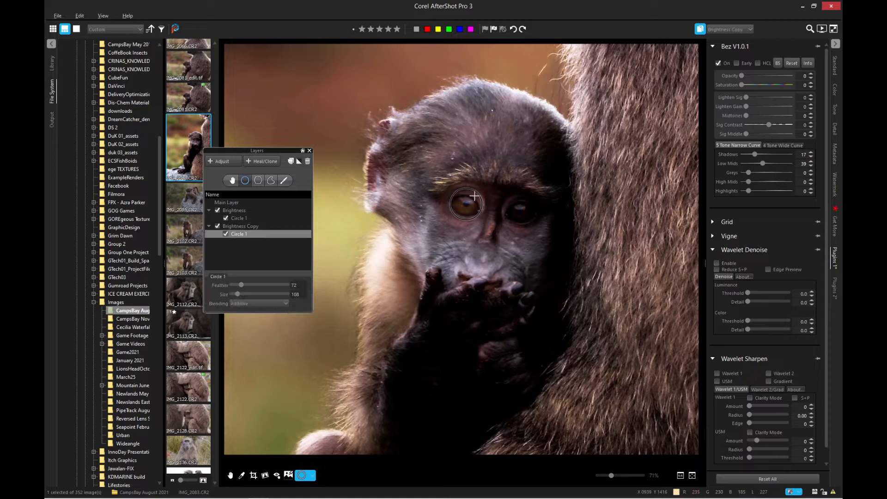
pyautogui.moveTo(482, 202)
pyautogui.moveTo(482, 202); pyautogui.dragTo(536, 209)
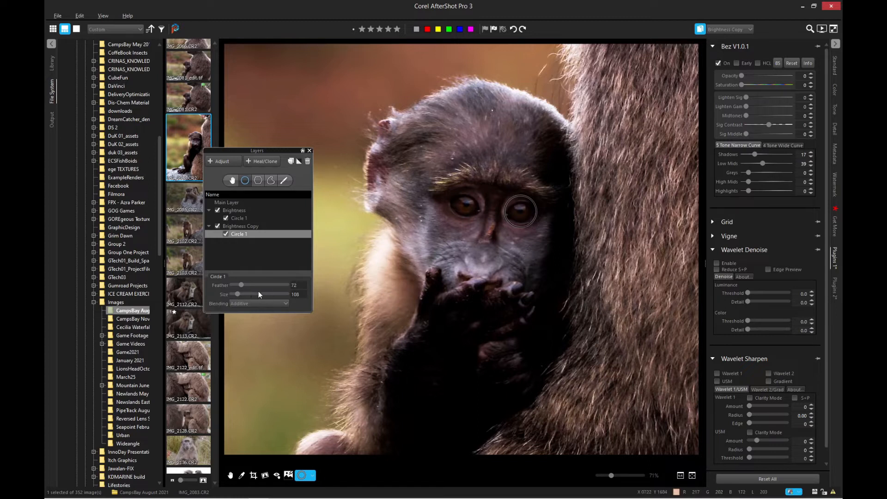
# Set the feather of the circle regions in both the Brightness and Brightness Copy layers to 35
pyautogui.moveTo(243, 288); pyautogui.dragTo(239, 288)
pyautogui.click(257, 217)
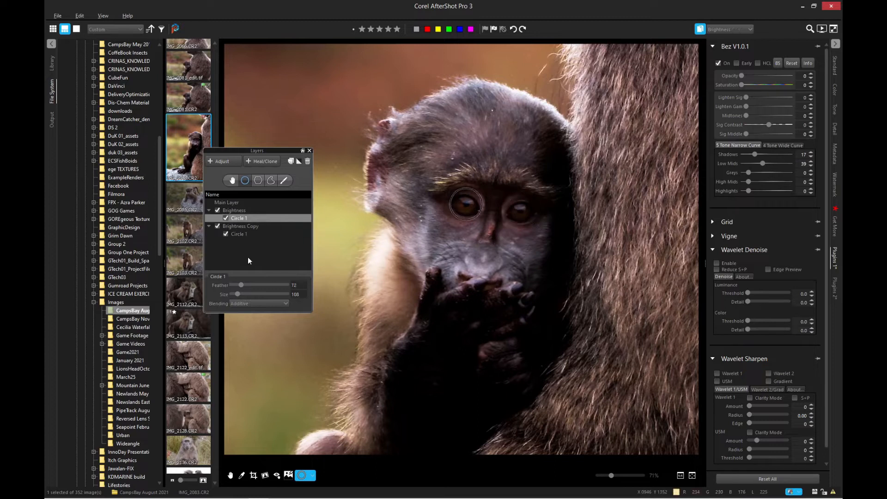
pyautogui.click(242, 231)
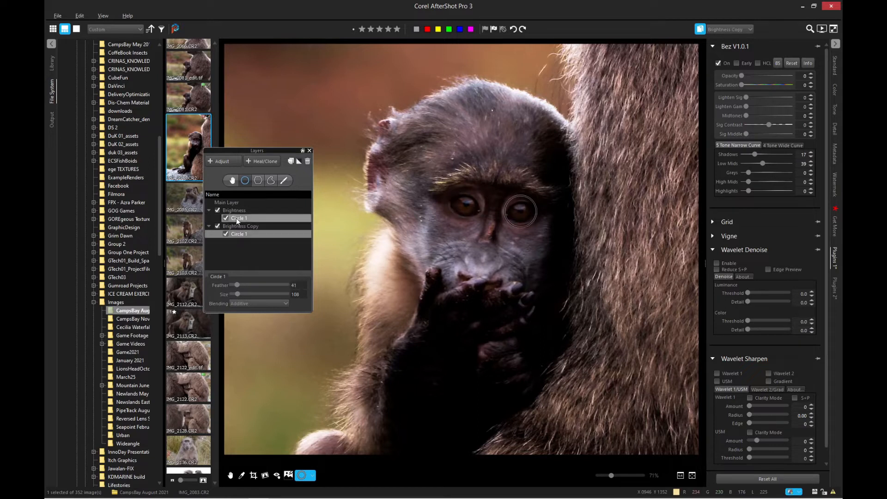
pyautogui.click(236, 217)
pyautogui.doubleClick(297, 284)
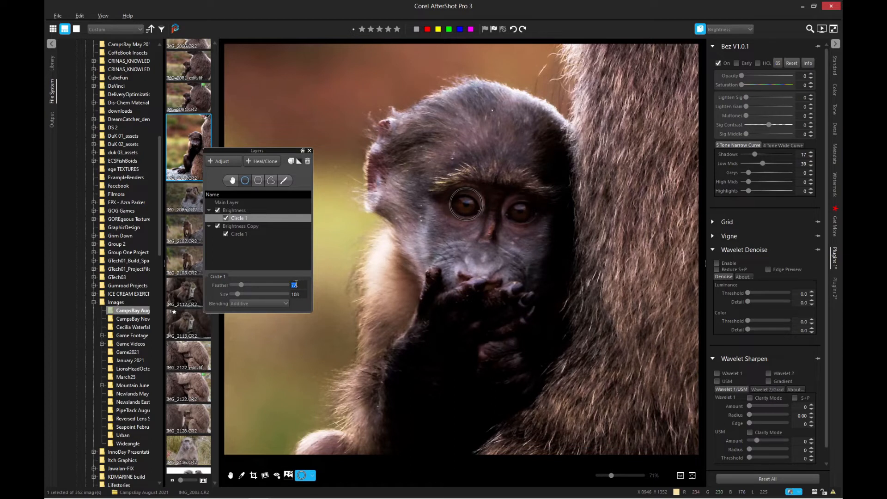
pyautogui.write('35')
pyautogui.click(242, 232)
pyautogui.doubleClick(298, 285)
pyautogui.write('35')
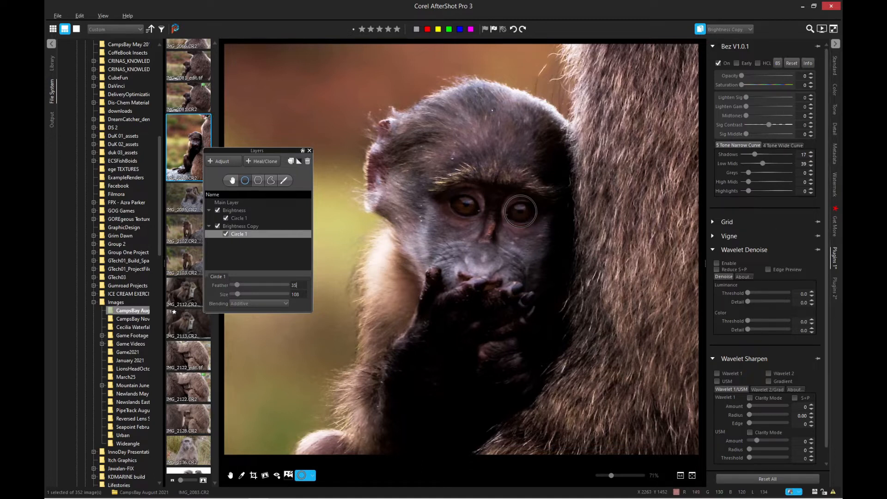
# Enable the Color Equalizer and raise orange luminance for both eye circles, using 80 on the Brightness layer
pyautogui.click(835, 286)
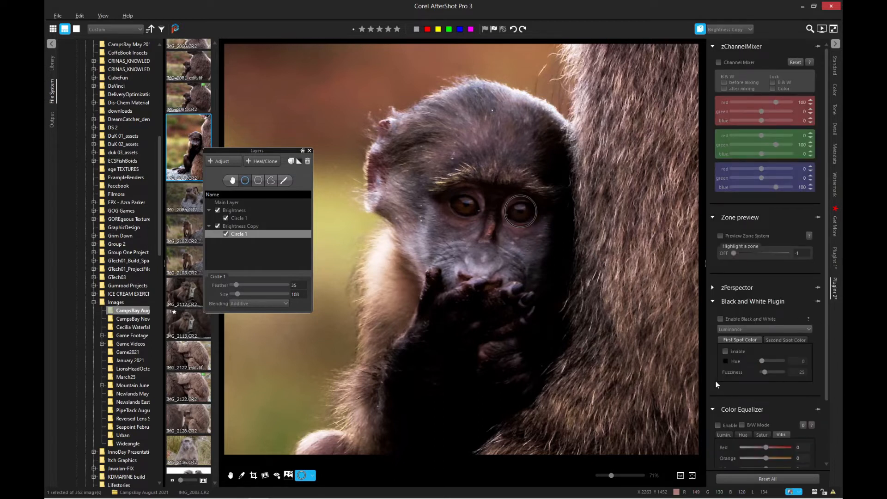
pyautogui.scroll(-2, 715, 381)
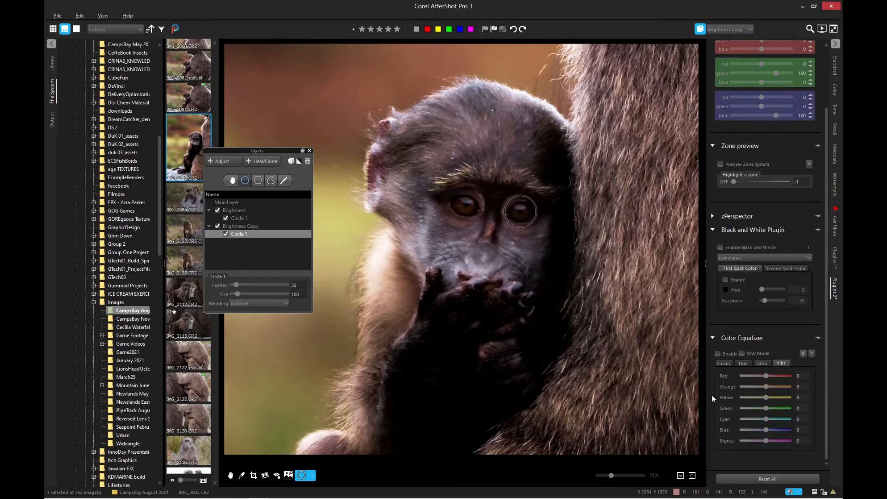
pyautogui.click(727, 364)
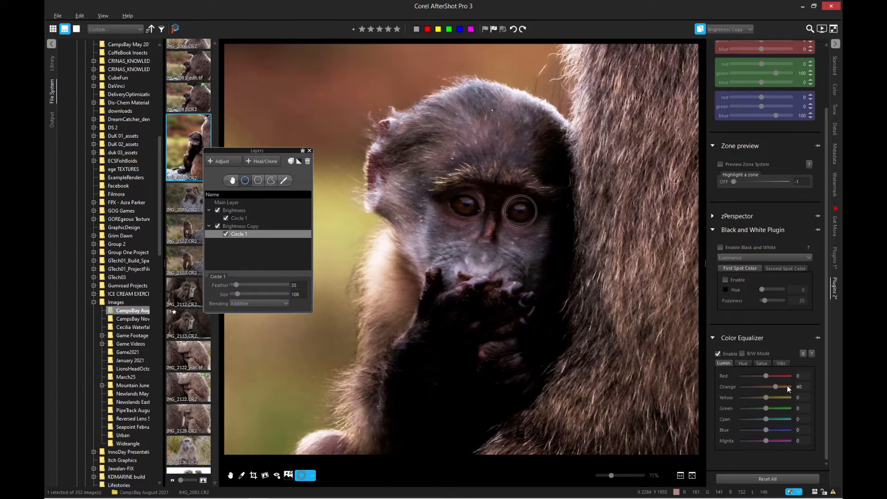
pyautogui.click(788, 388)
pyautogui.click(785, 387)
pyautogui.click(784, 387)
pyautogui.click(247, 218)
pyautogui.click(791, 386)
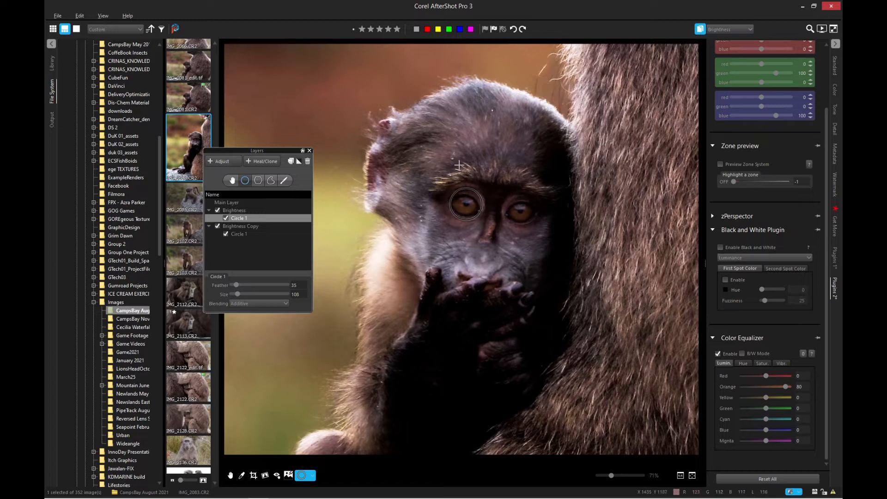
# Sharpen both eyes with Wavelet 1, using amount 60 on the Brightness layer and 50 on Brightness Copy
pyautogui.click(836, 259)
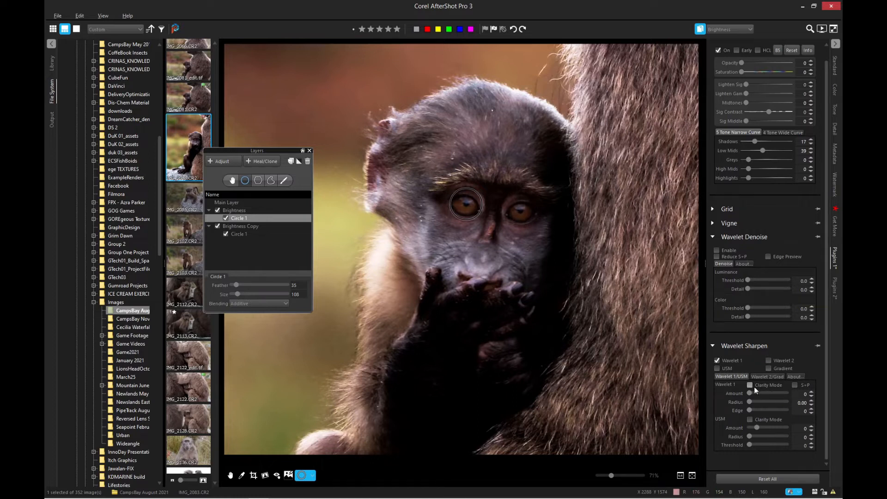
pyautogui.click(771, 394)
pyautogui.click(770, 394)
pyautogui.click(771, 394)
pyautogui.click(770, 394)
pyautogui.click(254, 234)
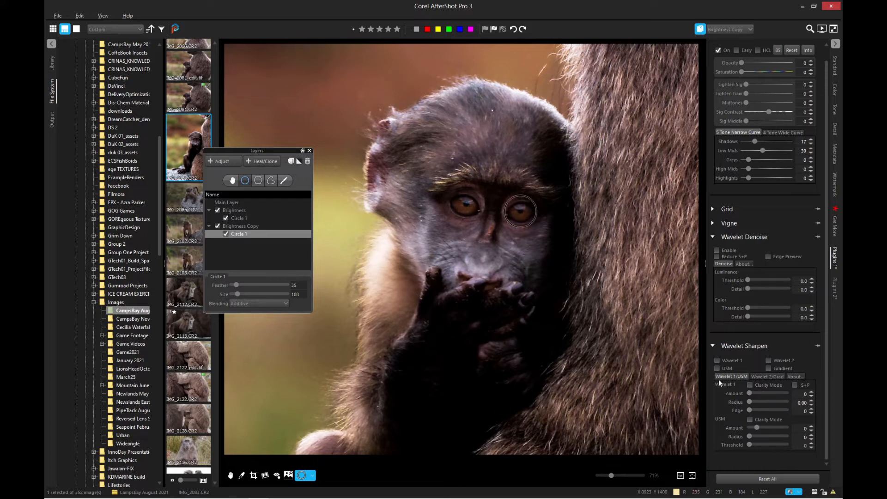
pyautogui.click(779, 394)
pyautogui.click(779, 394)
# Make the Main Layer active and close the Layers window
pyautogui.moveTo(267, 152); pyautogui.dragTo(186, 223)
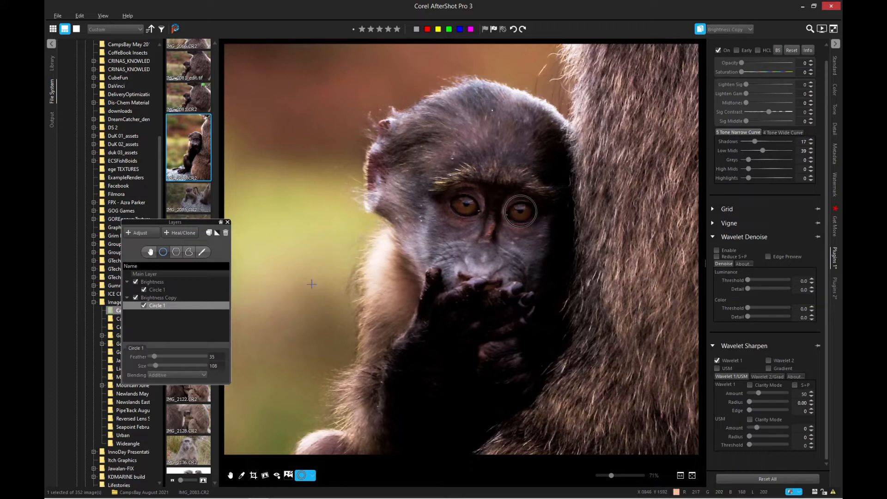
pyautogui.click(734, 30)
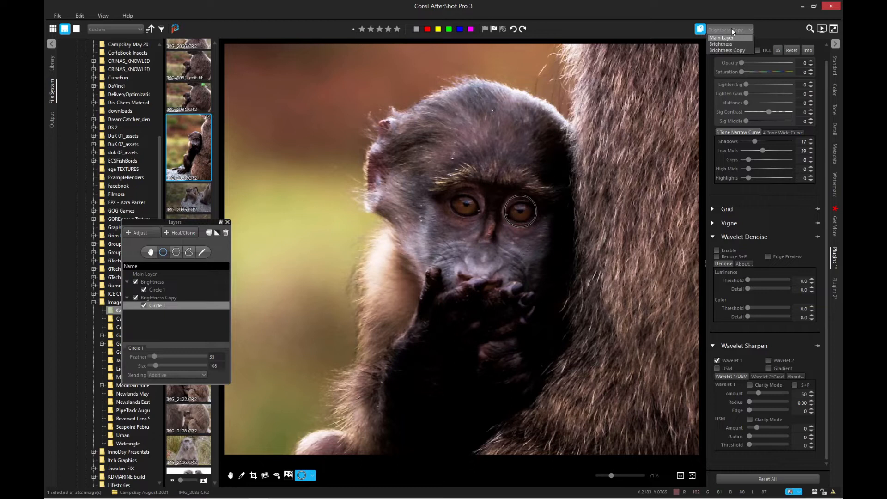
pyautogui.click(731, 37)
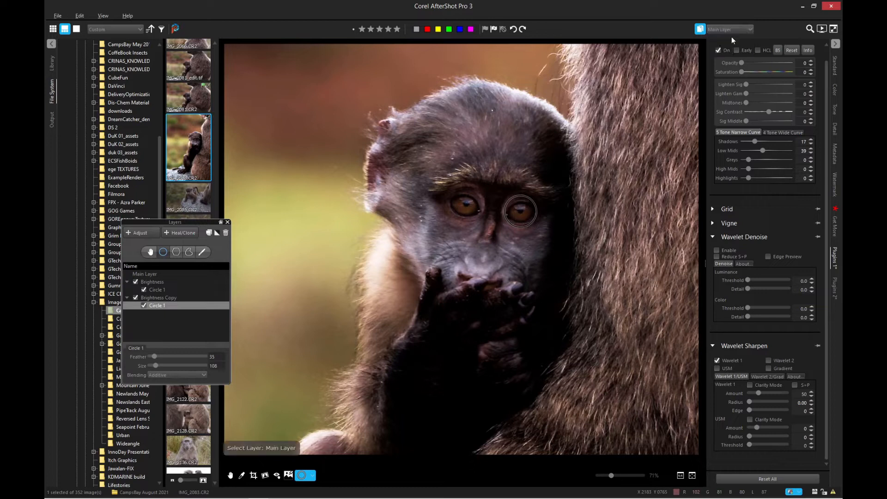
pyautogui.click(228, 222)
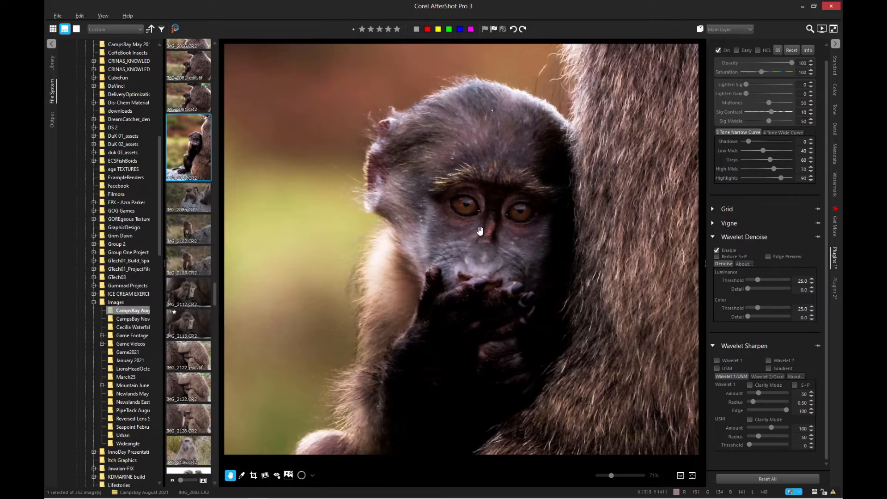
# Examine the brightened eyes up close and within the wider photo at several zoom levels
pyautogui.scroll(-2, 480, 231)
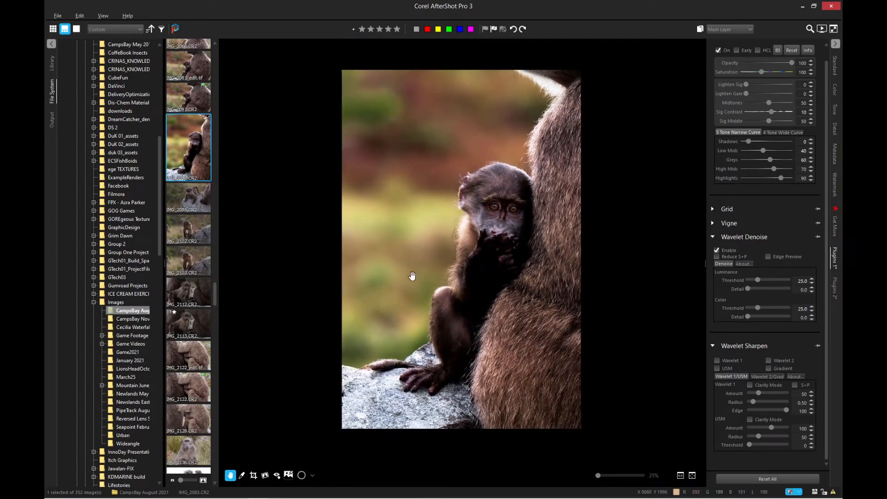
pyautogui.scroll(4, 499, 208)
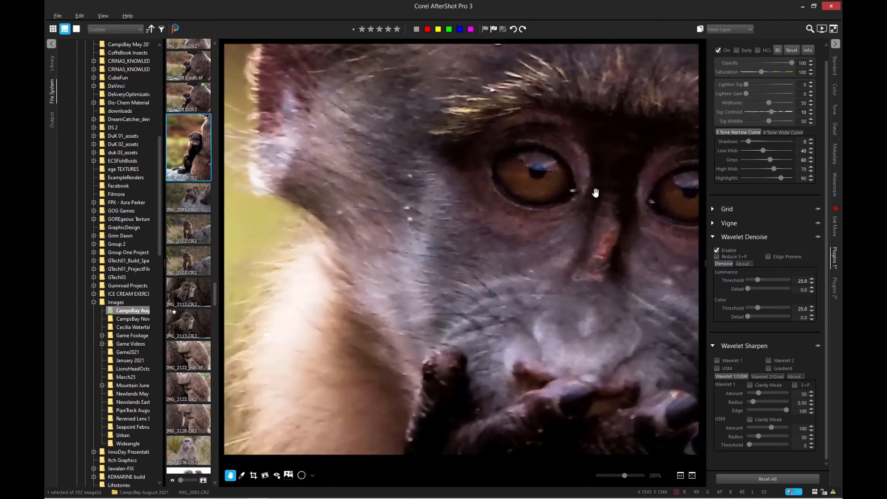
pyautogui.scroll(-4, 605, 208)
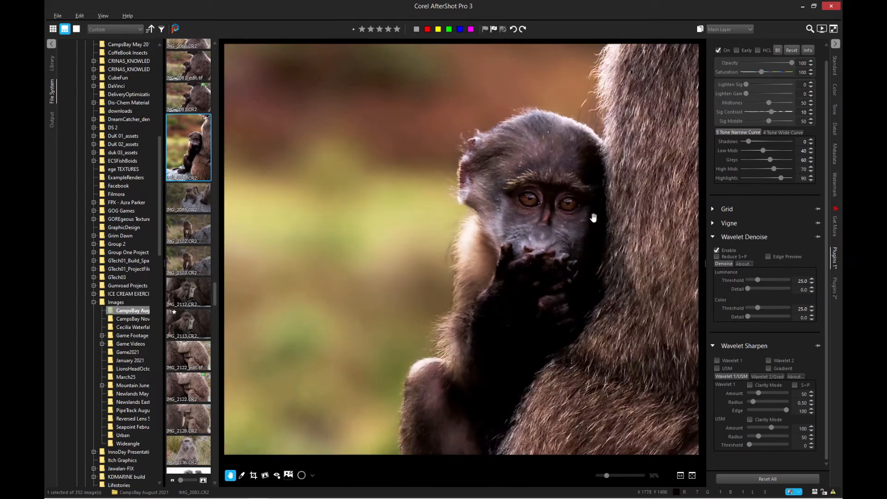
pyautogui.scroll(2, 552, 203)
pyautogui.scroll(2, 553, 204)
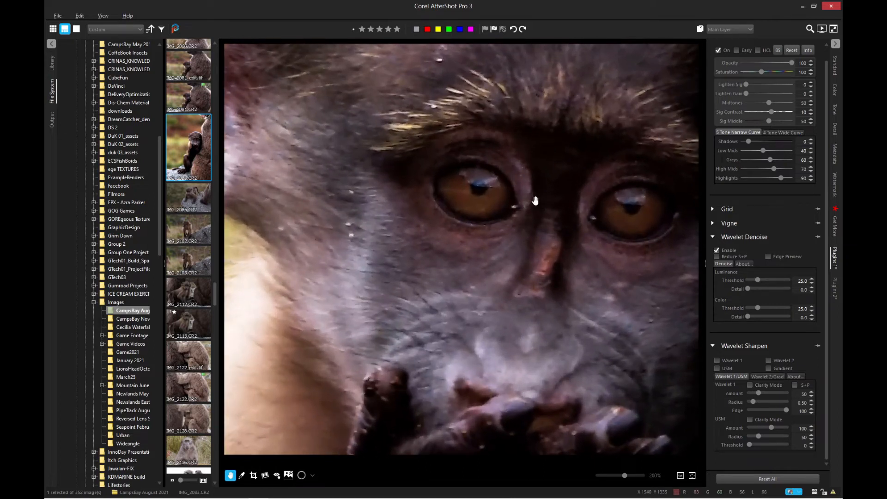
pyautogui.scroll(-2, 480, 194)
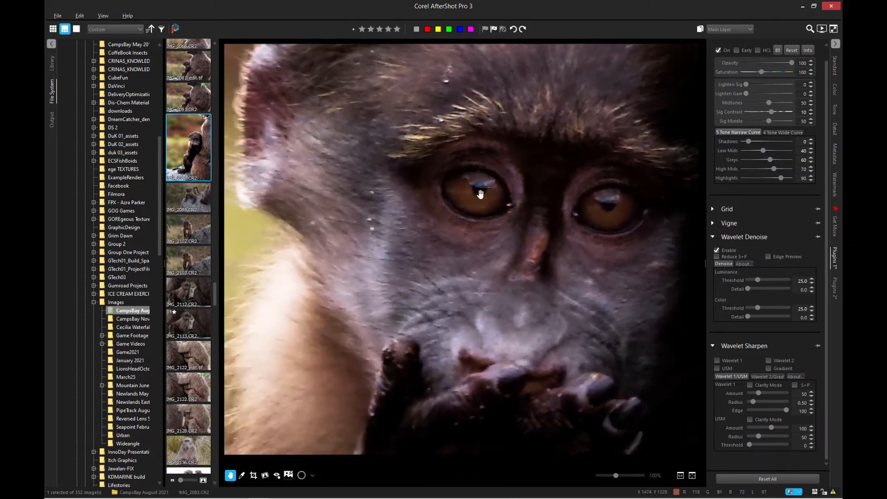
pyautogui.scroll(2, 480, 194)
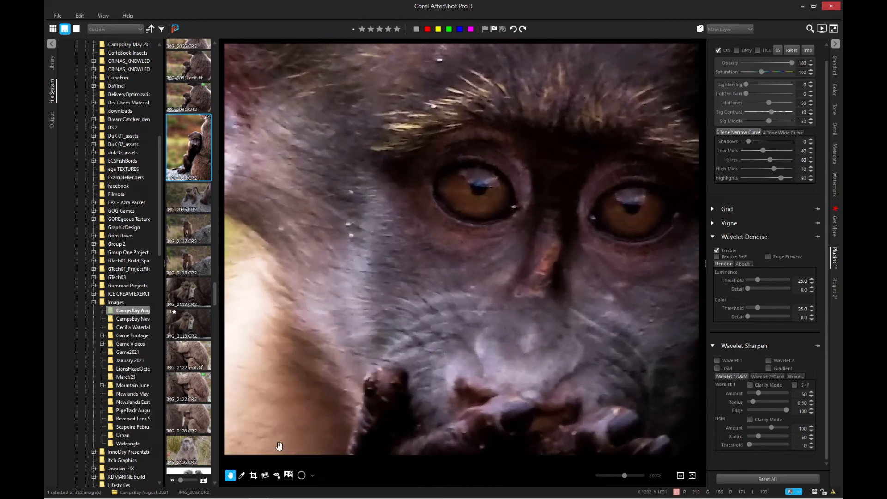
pyautogui.click(288, 475)
pyautogui.click(717, 30)
pyautogui.click(712, 51)
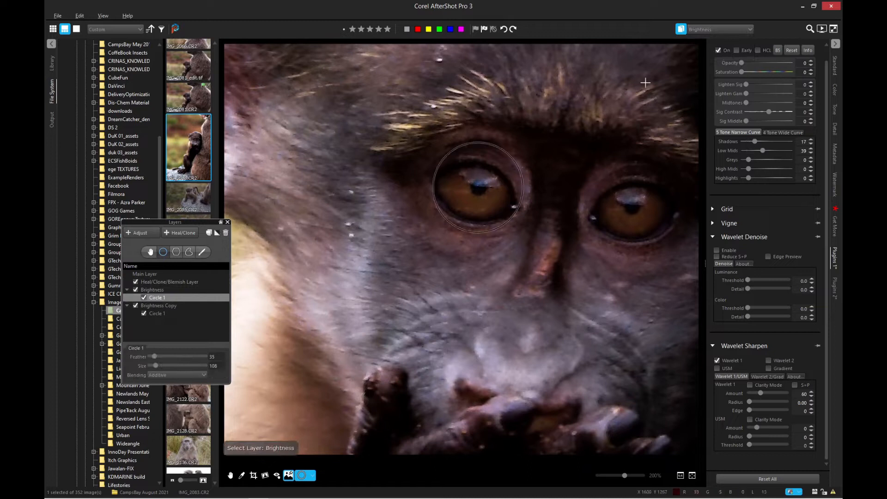
pyautogui.click(151, 283)
pyautogui.click(225, 232)
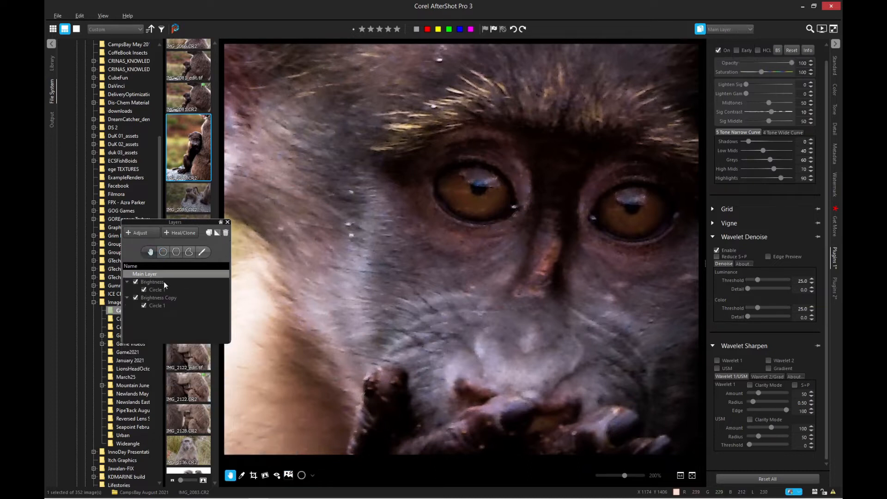
# Tone down the Brightness layer with Bez low mids 29, shadows 11 and sig contrast 10
pyautogui.click(159, 282)
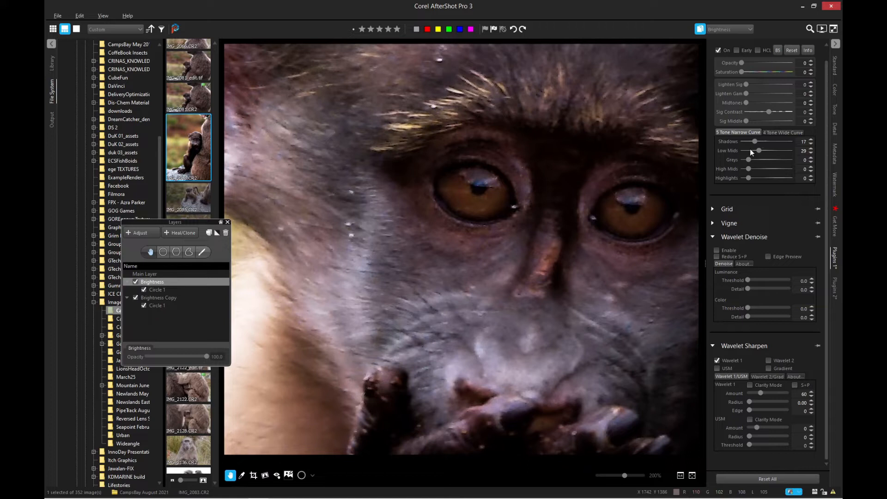
pyautogui.moveTo(749, 140); pyautogui.dragTo(747, 144)
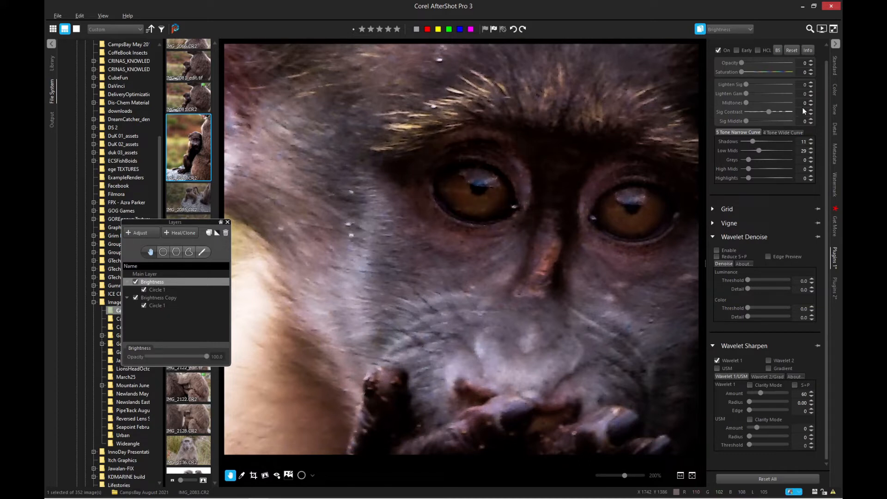
pyautogui.moveTo(780, 117); pyautogui.dragTo(782, 112)
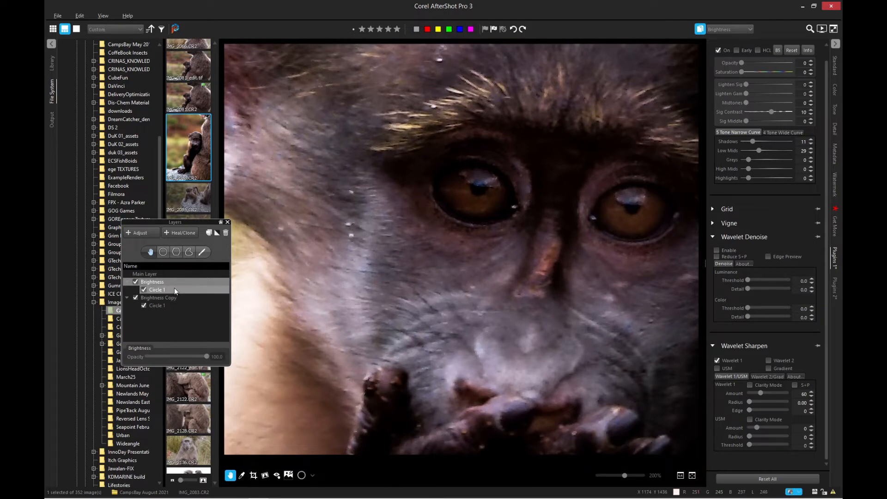
# Set Bez shadows to 13, low mids to 29 and sig contrast to 10 on the Brightness Copy layer
pyautogui.click(171, 298)
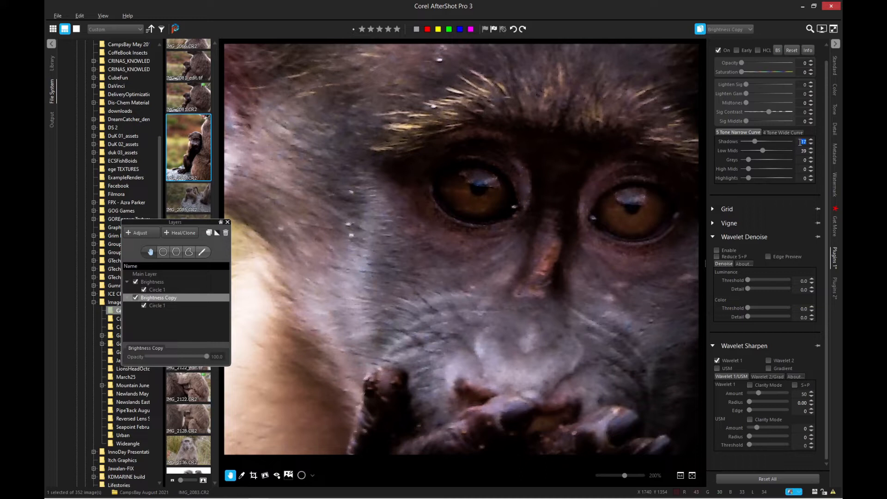
pyautogui.write('13')
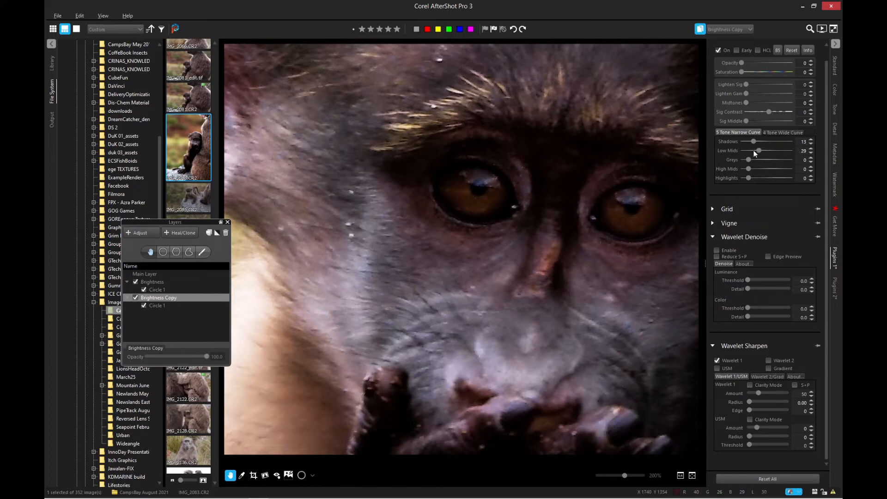
pyautogui.click(780, 113)
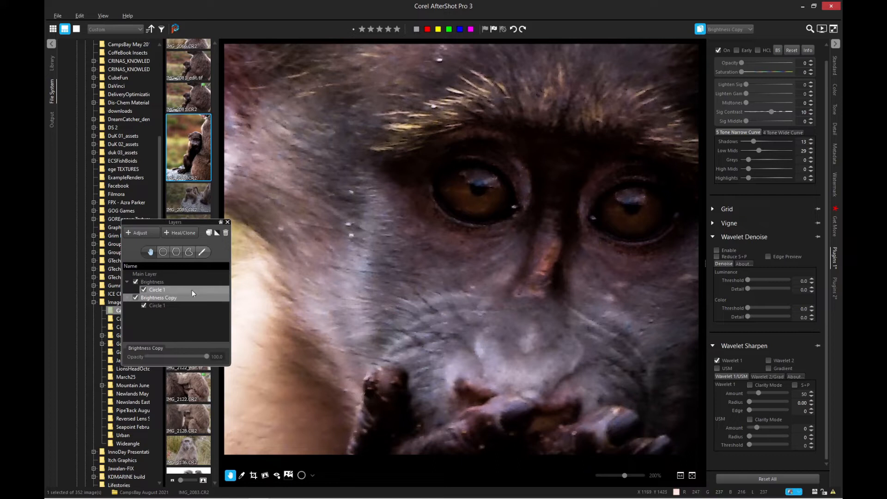
# Shrink the Brightness layer's circle mask to the iris, with size 74 and feather 17
pyautogui.click(176, 306)
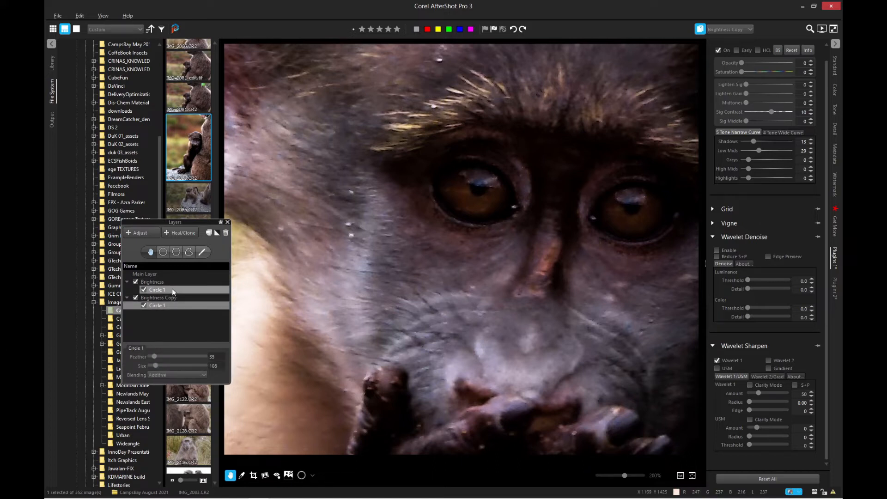
pyautogui.click(172, 289)
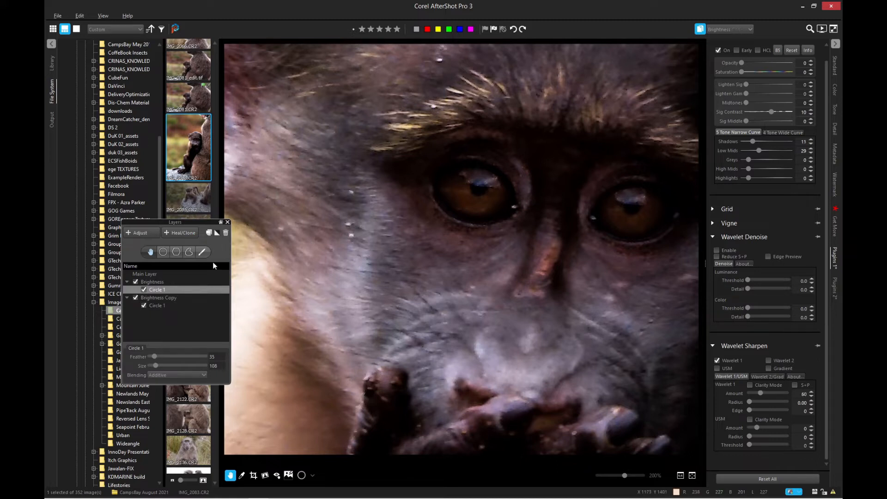
pyautogui.click(166, 282)
pyautogui.scroll(-2, 508, 179)
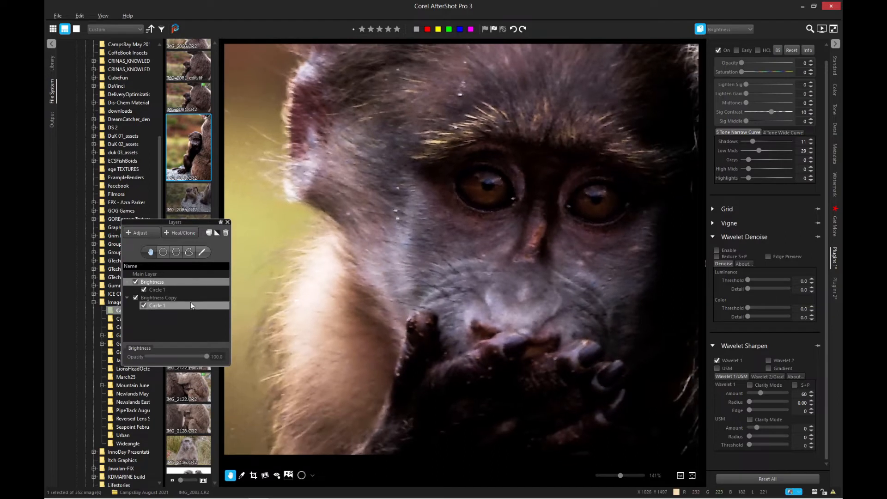
pyautogui.click(188, 289)
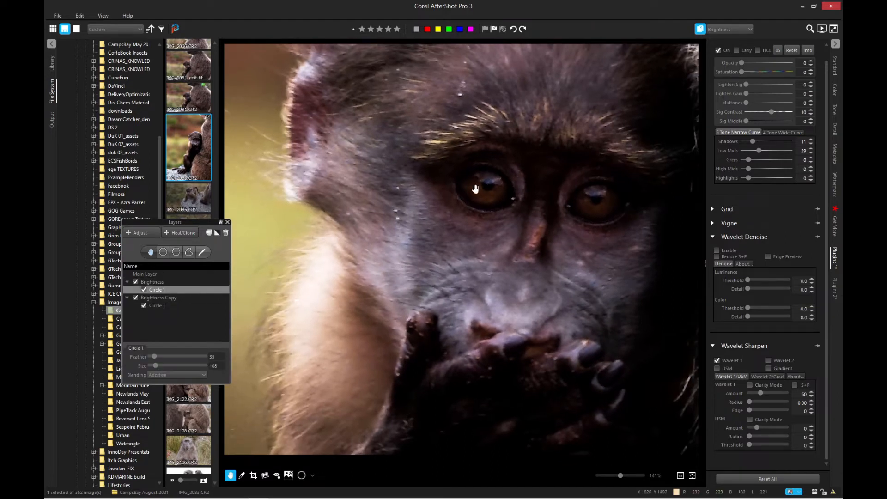
pyautogui.click(303, 476)
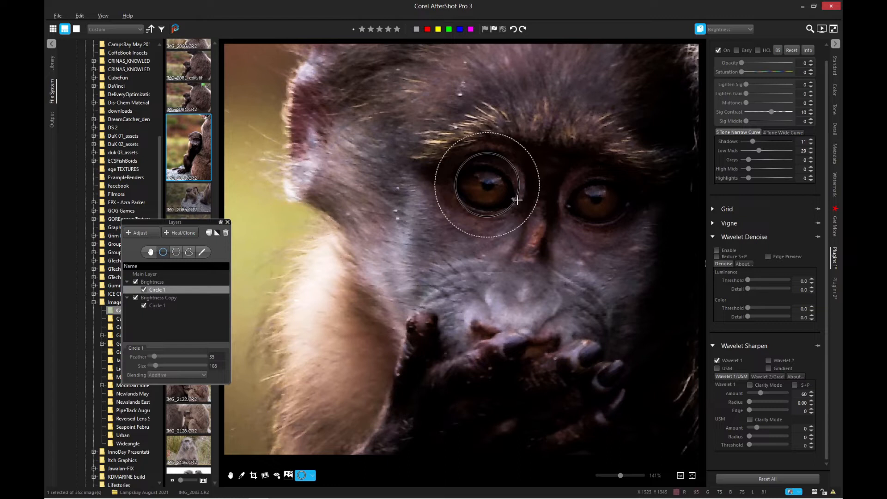
pyautogui.scroll(-4, 516, 200)
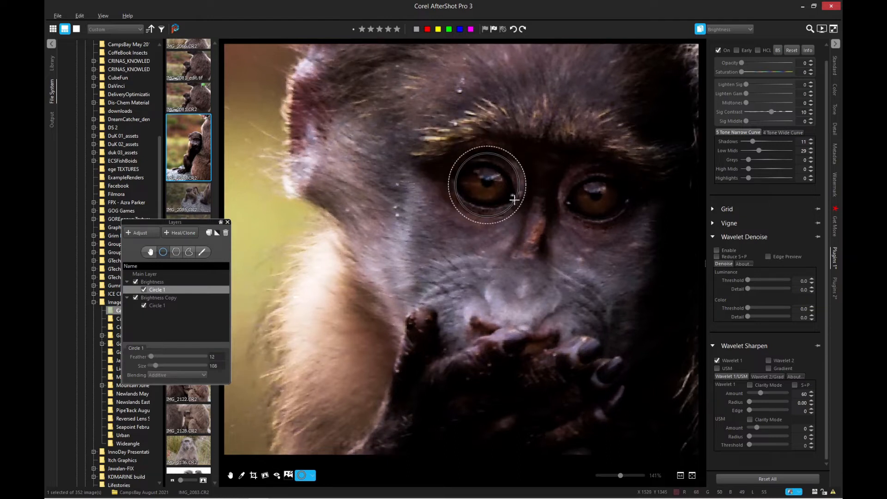
pyautogui.scroll(-4, 485, 185)
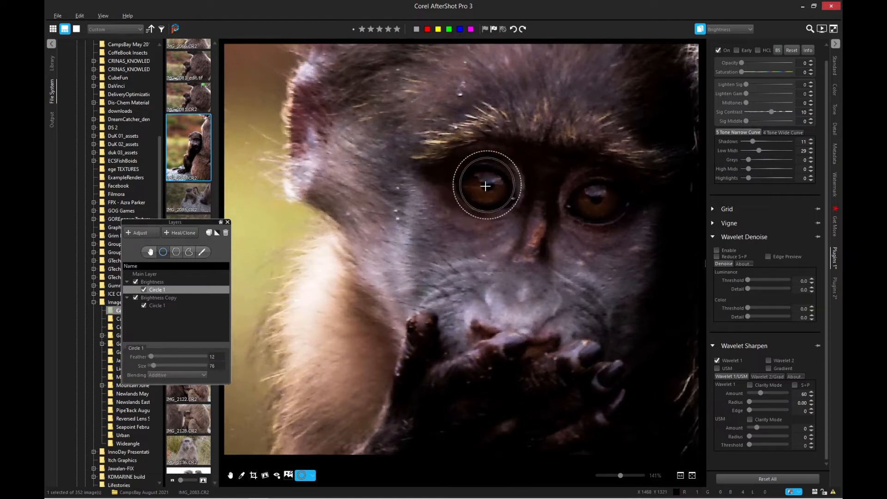
pyautogui.scroll(-2, 486, 185)
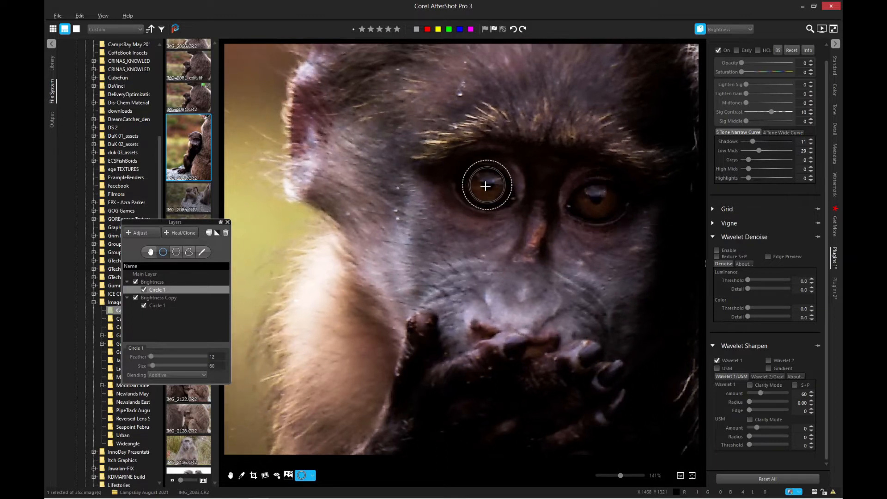
pyautogui.scroll(2, 485, 186)
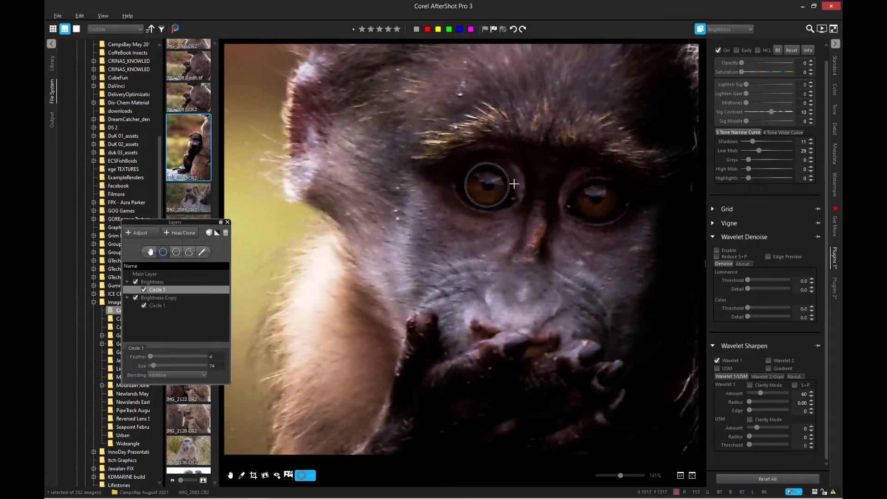
pyautogui.scroll(1, 511, 186)
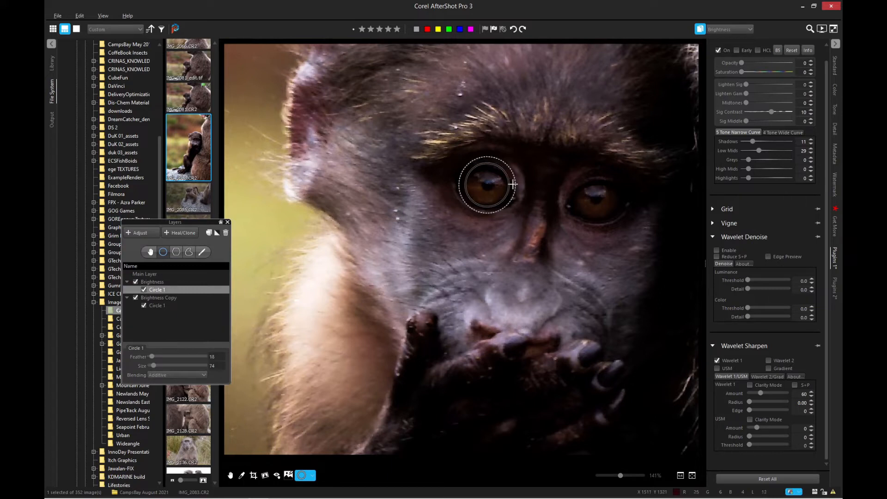
pyautogui.scroll(1, 513, 183)
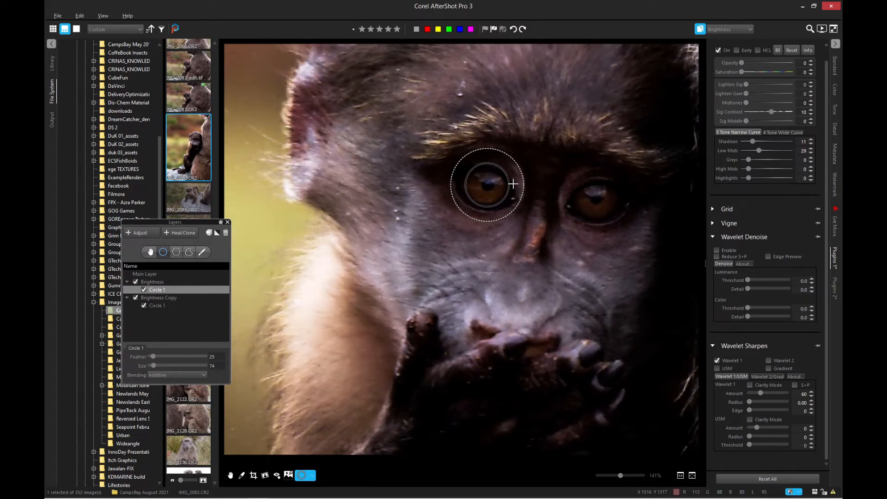
pyautogui.scroll(-1, 478, 177)
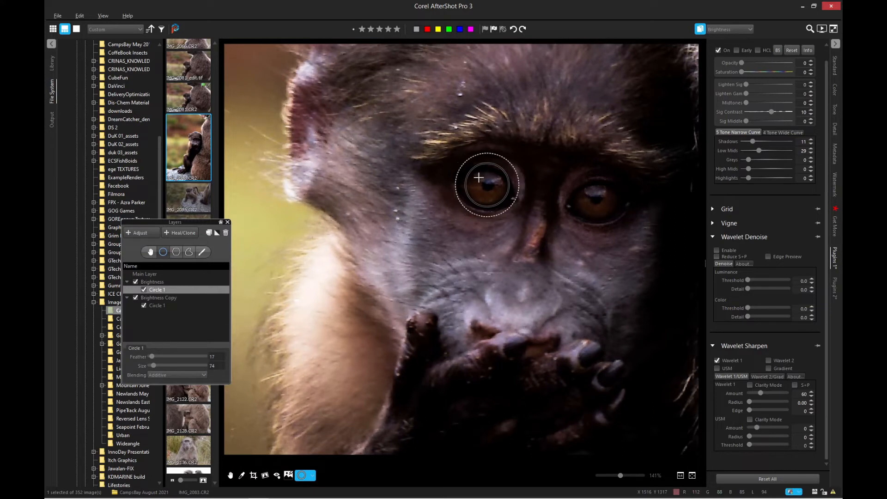
# Tighten the Brightness Copy layer's circle mask around the other iris, with size 76 and feather 19
pyautogui.click(184, 306)
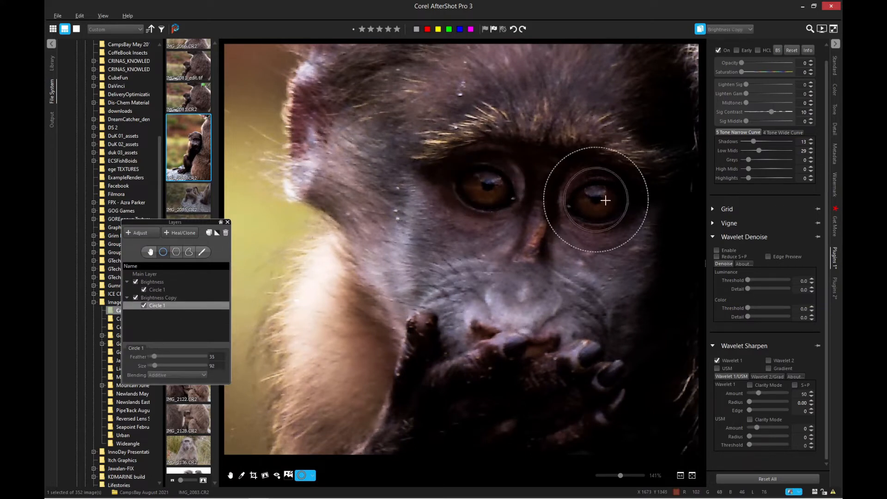
pyautogui.scroll(-1, 606, 200)
pyautogui.scroll(-1, 605, 200)
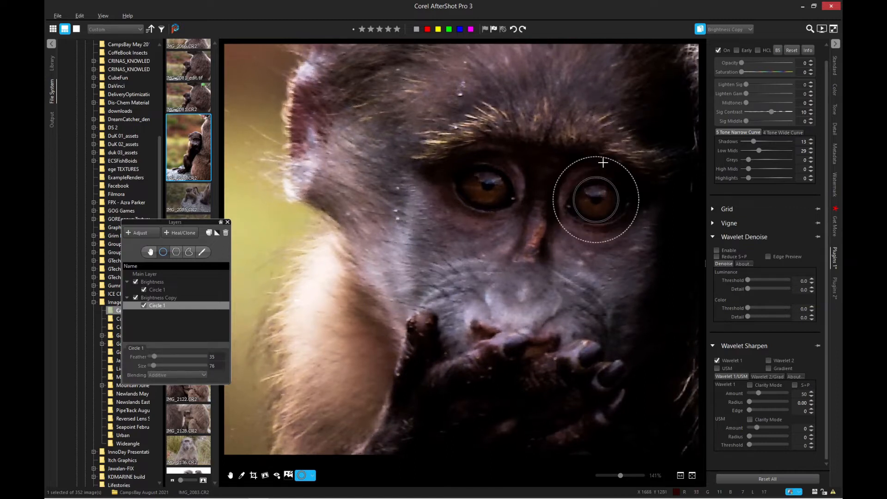
pyautogui.moveTo(603, 162); pyautogui.dragTo(600, 168)
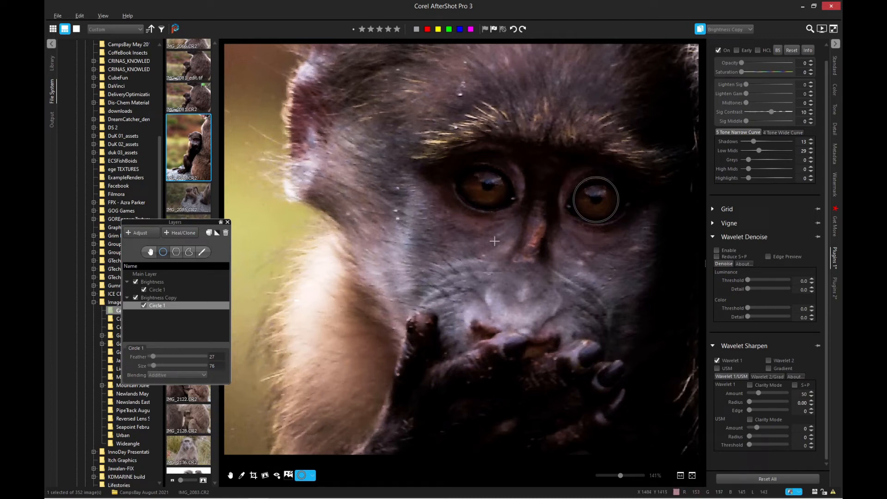
pyautogui.moveTo(620, 175); pyautogui.dragTo(619, 176)
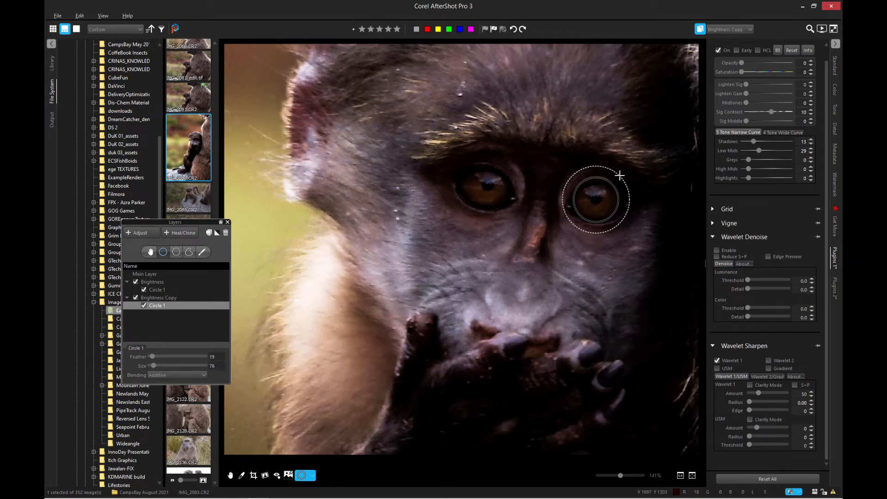
# Raise Fill Light to 0.33 on the Brightness layer
pyautogui.click(184, 291)
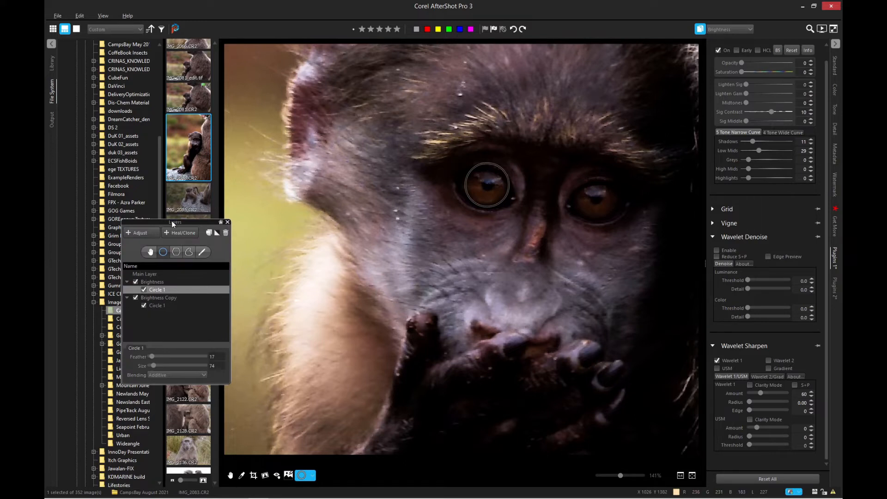
pyautogui.moveTo(171, 220); pyautogui.dragTo(176, 219)
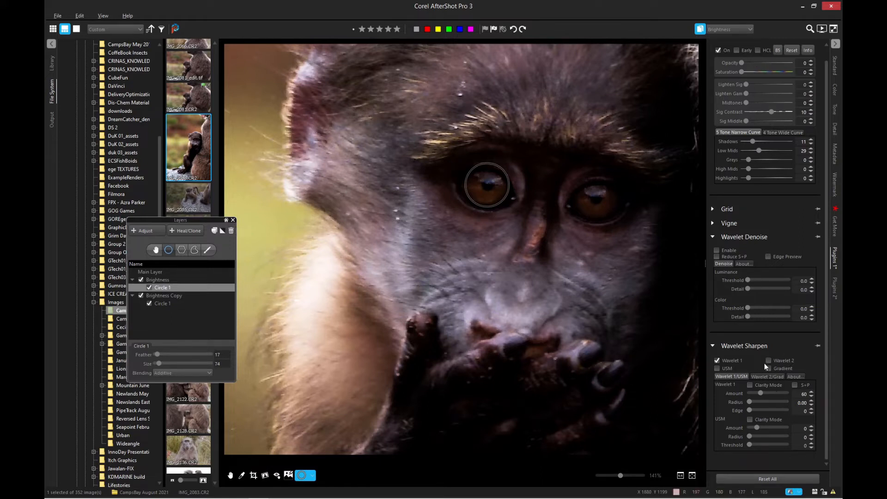
pyautogui.click(148, 281)
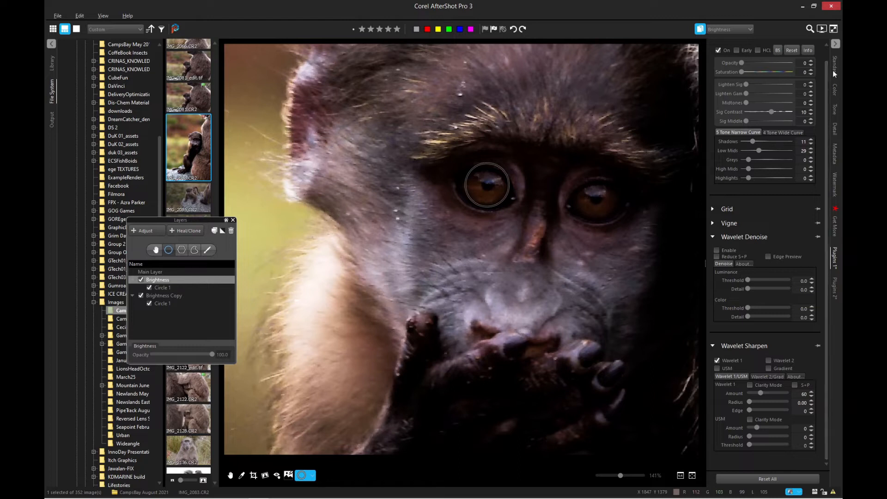
pyautogui.click(836, 91)
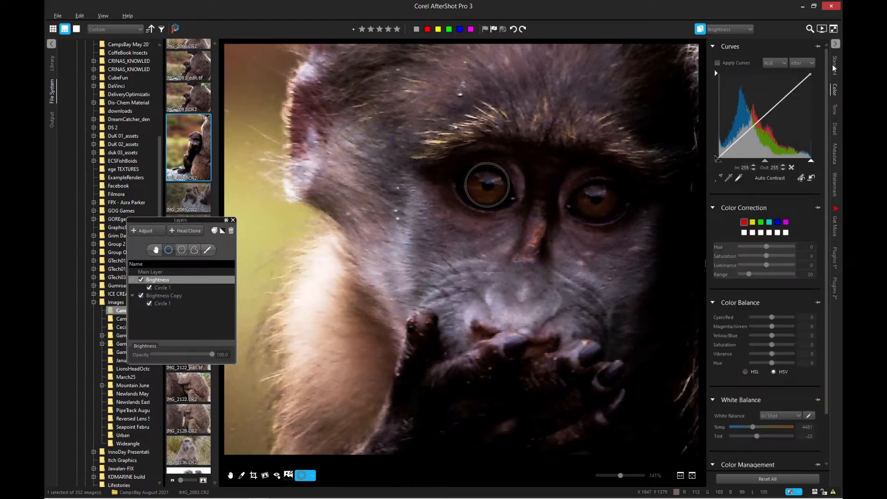
pyautogui.click(835, 67)
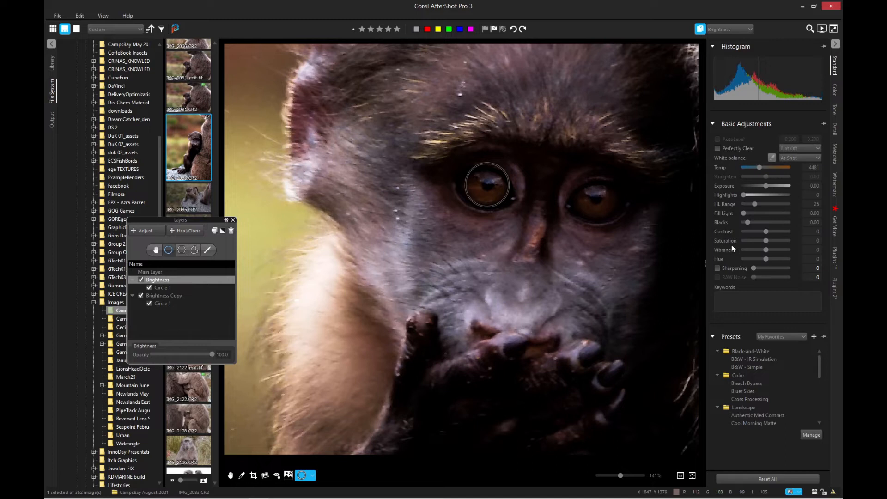
pyautogui.moveTo(745, 214); pyautogui.dragTo(750, 213)
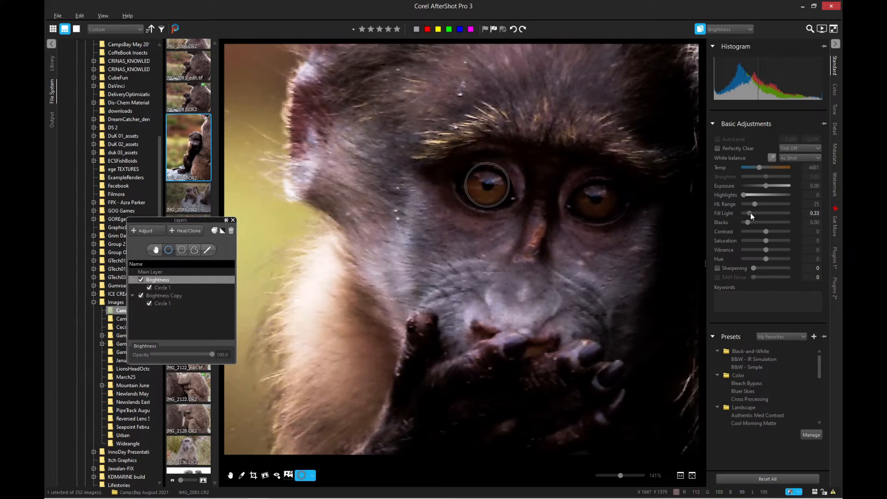
# Set Fill Light to 0.33 on the Brightness Copy layer to match the first eye
pyautogui.click(202, 295)
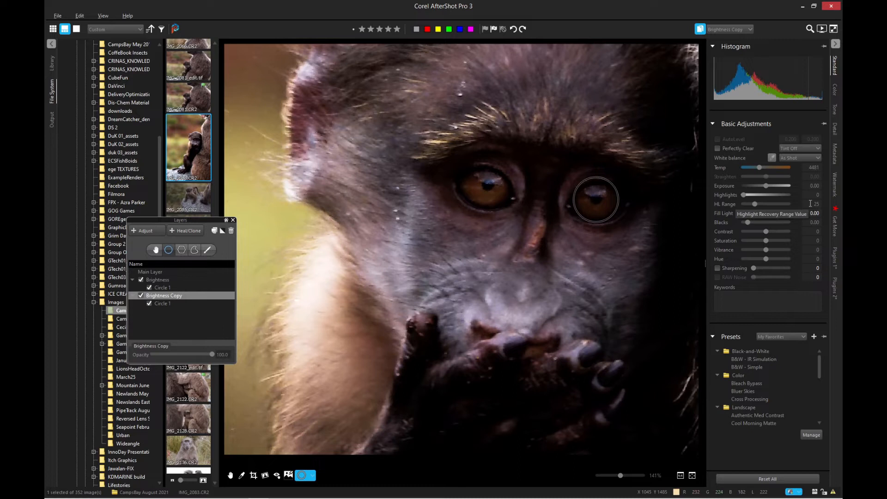
pyautogui.press('1')
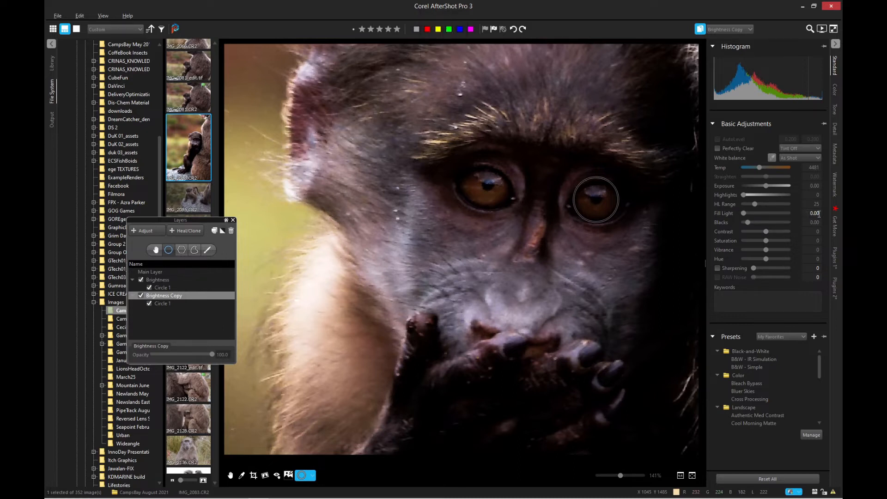
pyautogui.write('0.33')
pyautogui.press('Return')
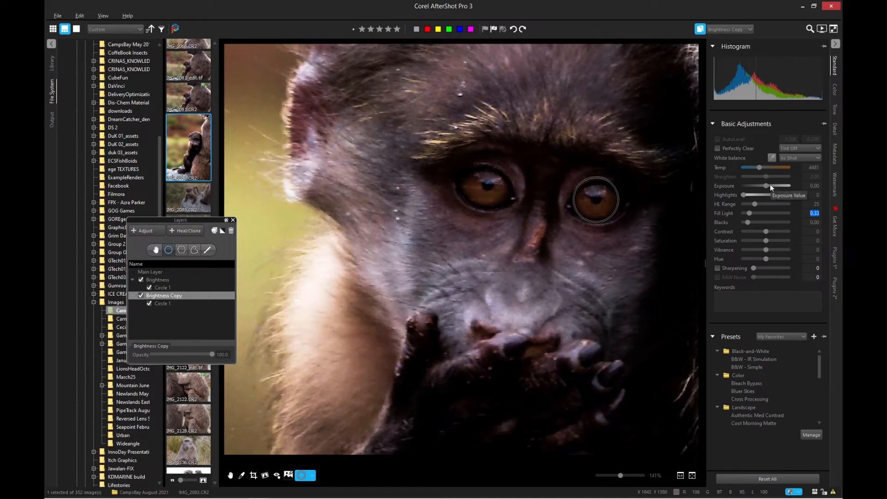
# Increase the orange vibrance in the Color Equalizer for the Brightness Copy layer
pyautogui.click(834, 287)
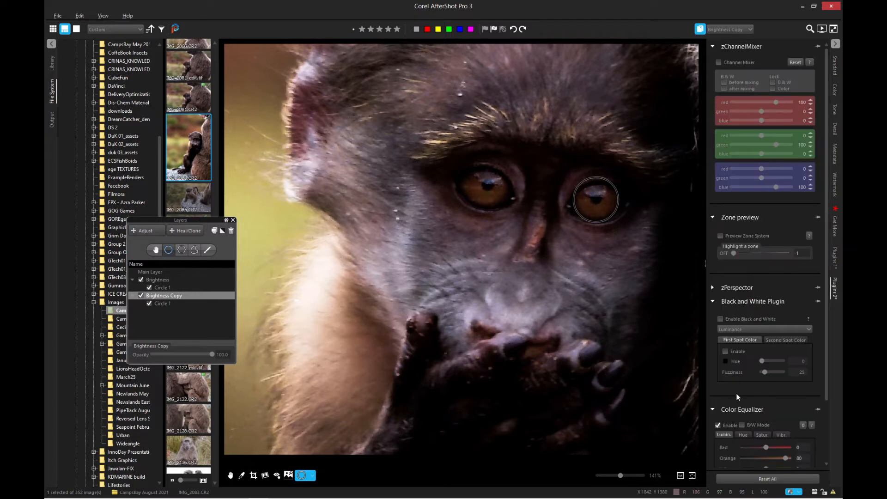
pyautogui.scroll(-2, 710, 372)
pyautogui.click(782, 364)
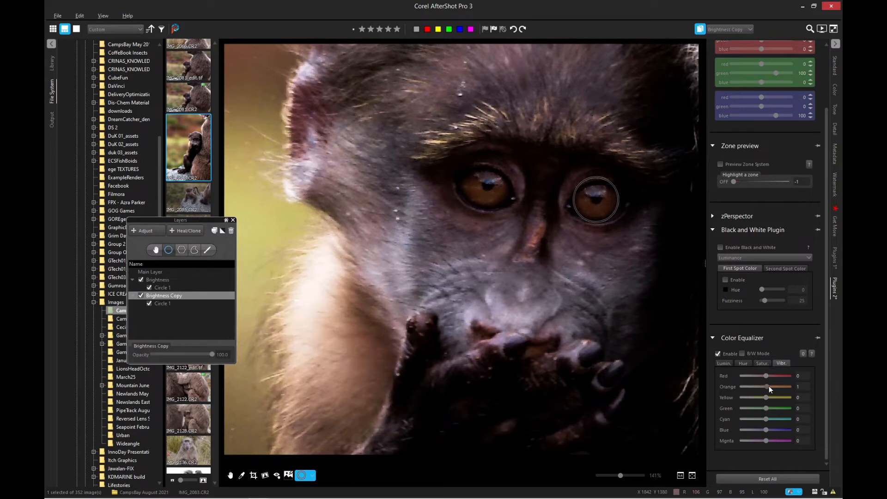
pyautogui.moveTo(776, 391); pyautogui.dragTo(779, 391)
# Set the Color Equalizer's red and yellow luminance to 30 on the Brightness layer
pyautogui.click(188, 286)
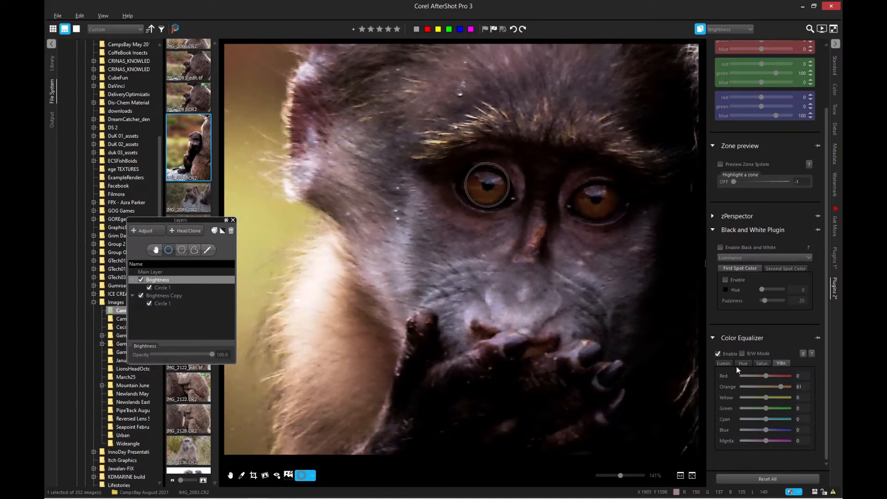
pyautogui.click(725, 364)
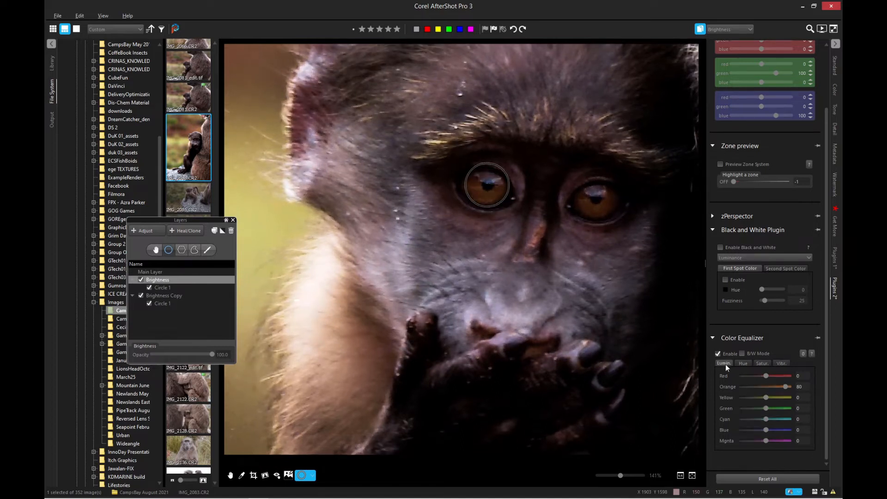
pyautogui.click(780, 396)
pyautogui.click(778, 376)
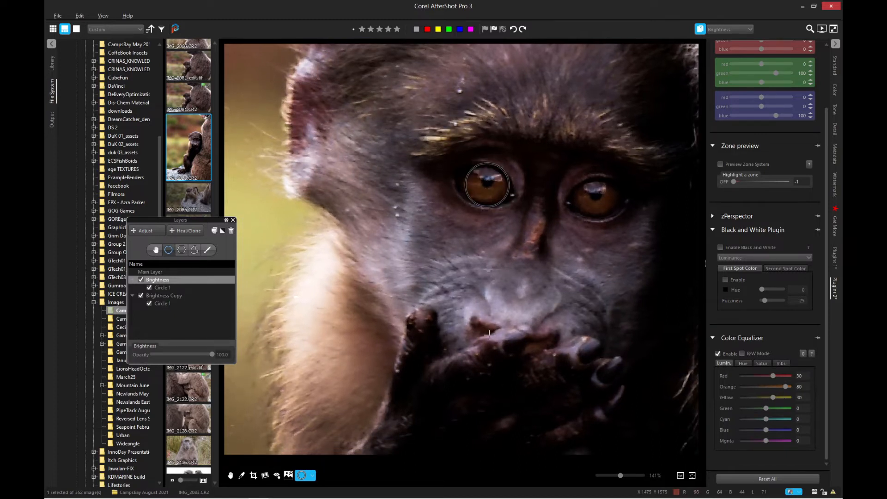
# Set the Color Equalizer's red and yellow luminance to 30 on the Brightness Copy layer and make the Main Layer active
pyautogui.click(192, 297)
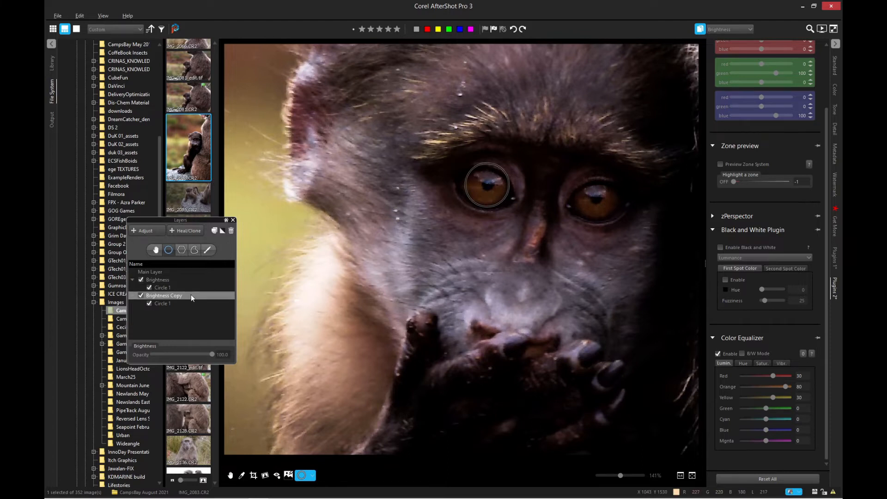
pyautogui.click(780, 375)
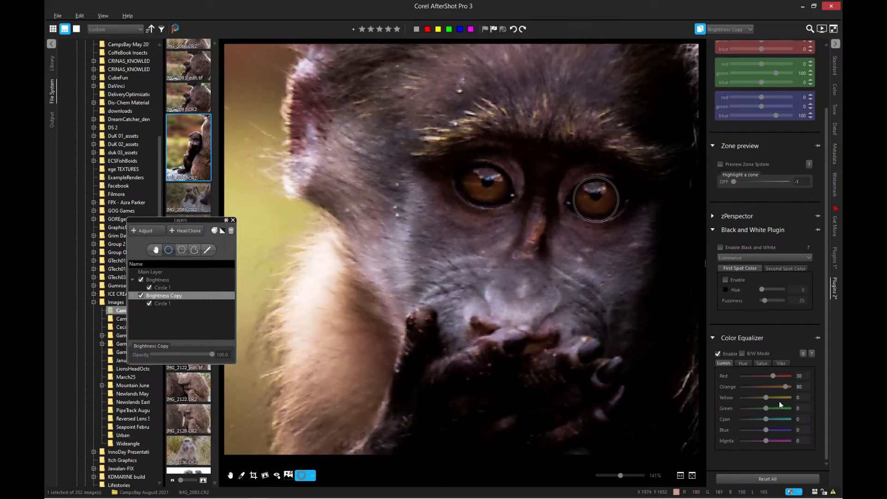
pyautogui.click(780, 397)
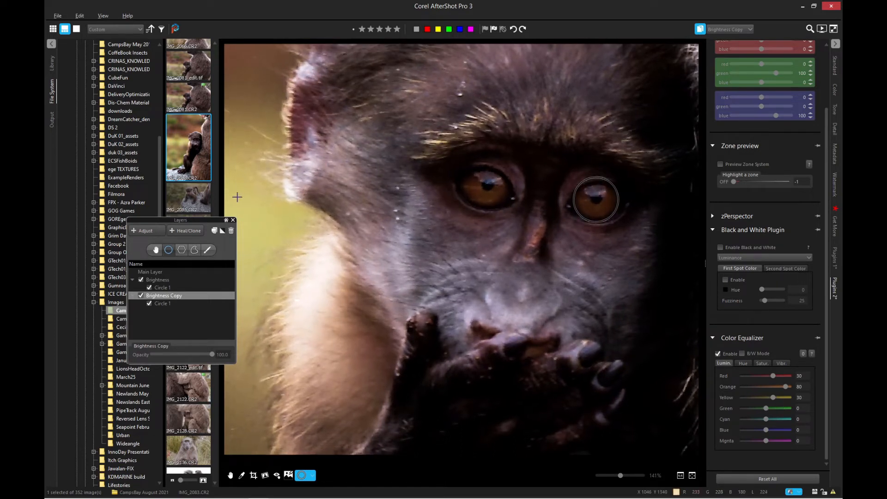
pyautogui.click(725, 37)
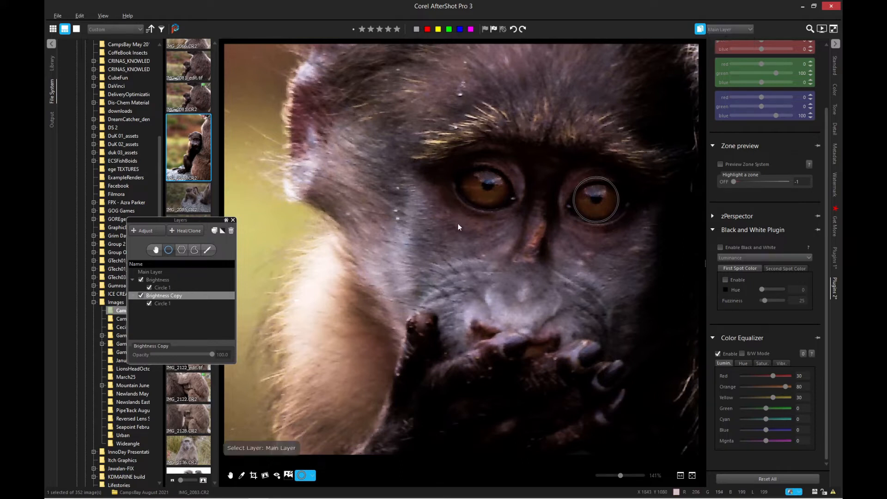
pyautogui.scroll(-3, 436, 222)
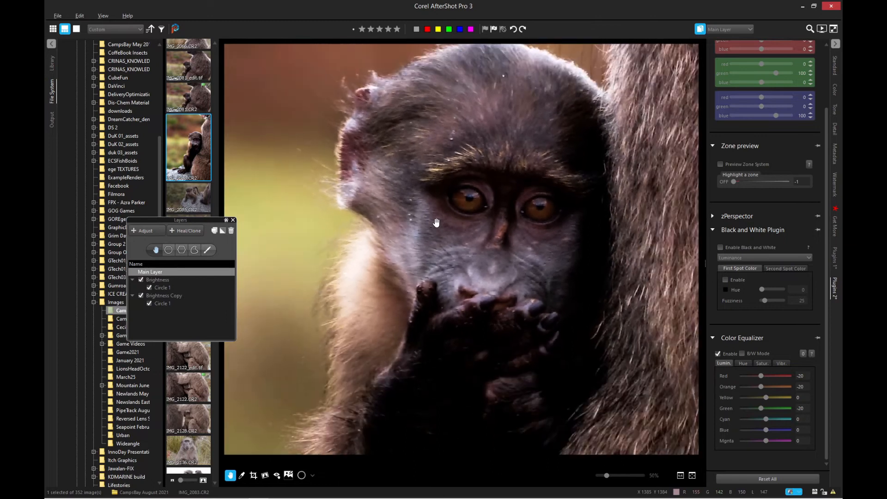
# Examine the baby's brightened eyes up close and within the whole photo, with the Layers palette closed
pyautogui.scroll(-2, 436, 222)
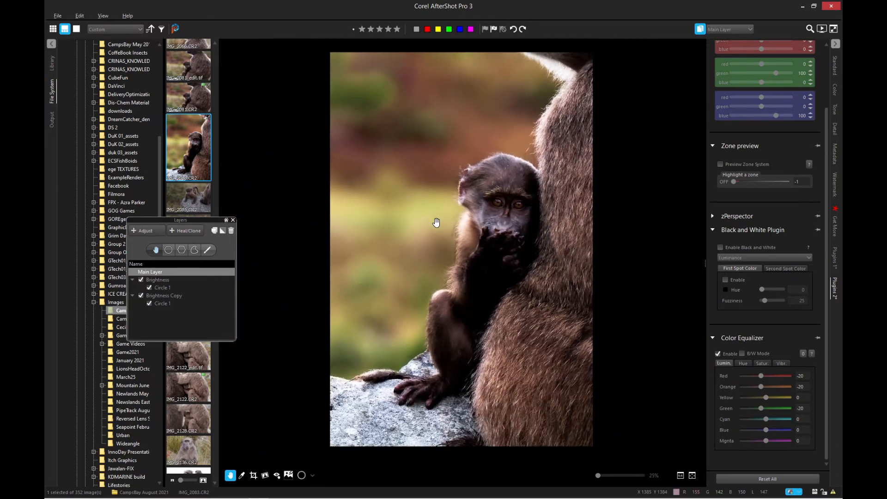
pyautogui.scroll(2, 436, 222)
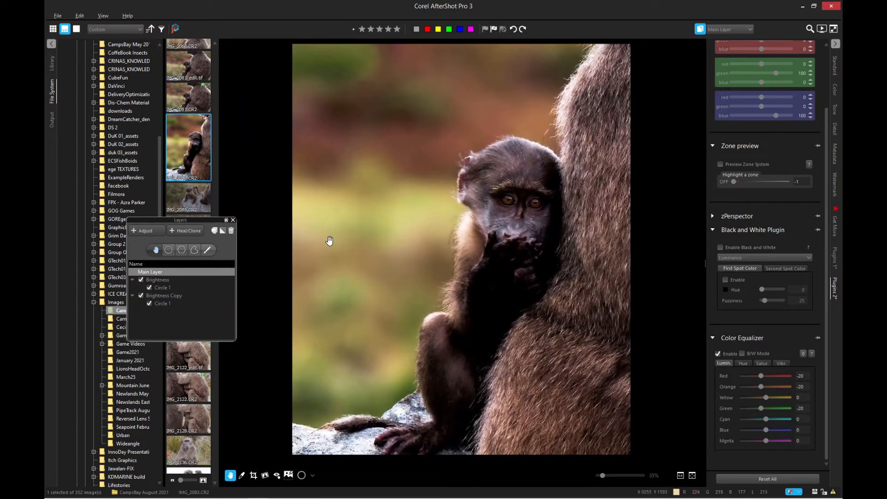
pyautogui.click(730, 30)
pyautogui.click(729, 35)
pyautogui.click(233, 220)
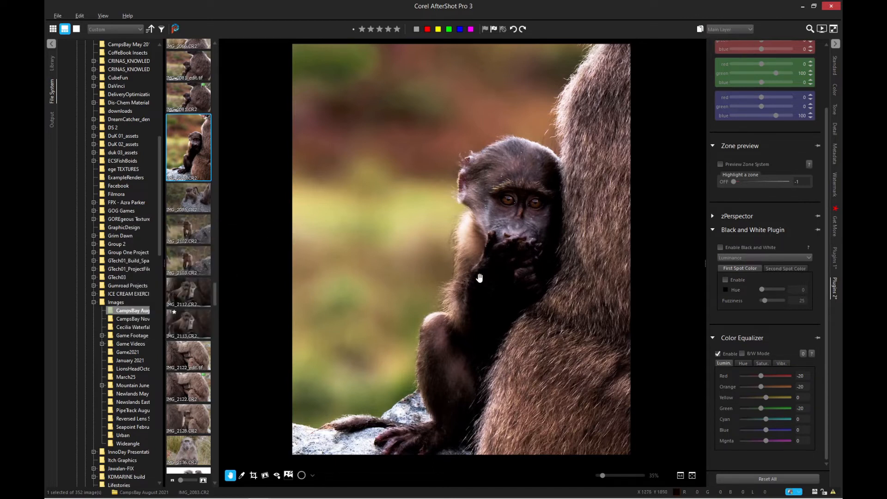
pyautogui.scroll(2, 497, 259)
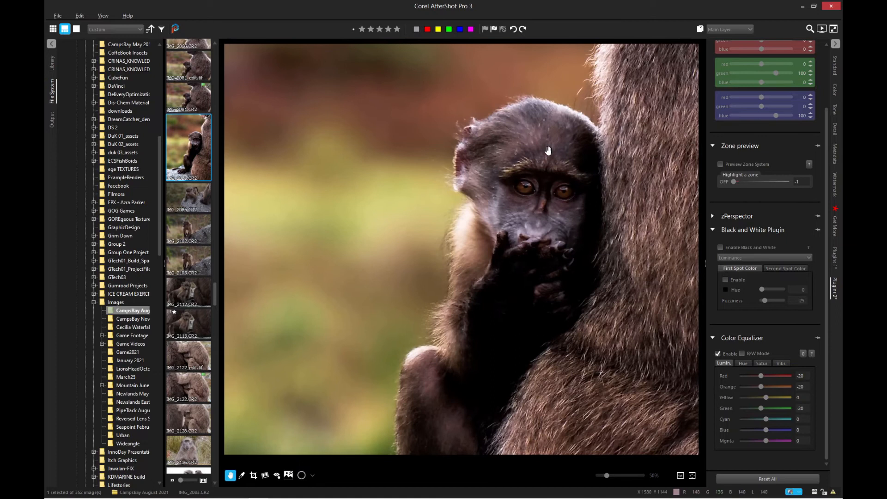
pyautogui.scroll(3, 548, 151)
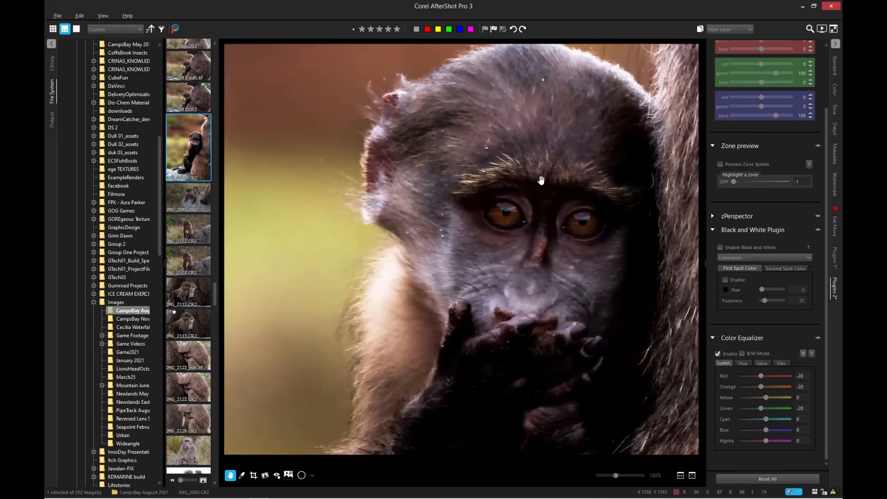
pyautogui.scroll(-5, 541, 181)
pyautogui.scroll(-2, 541, 180)
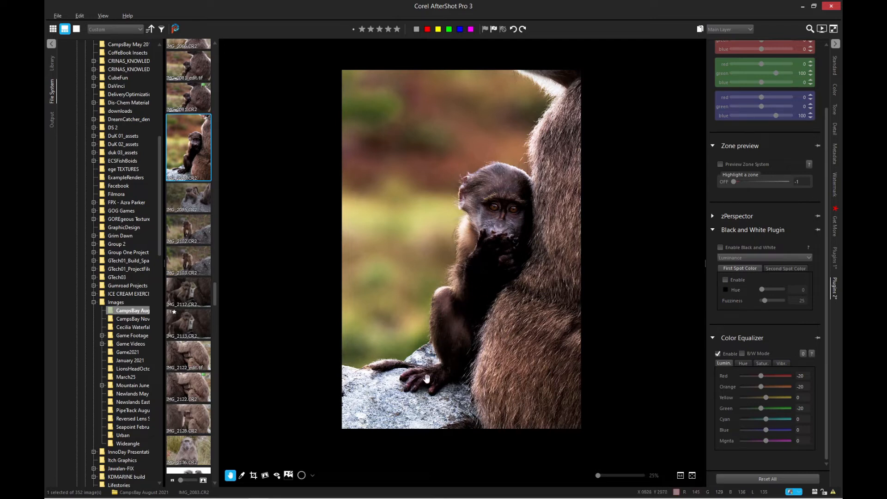
pyautogui.scroll(4, 496, 216)
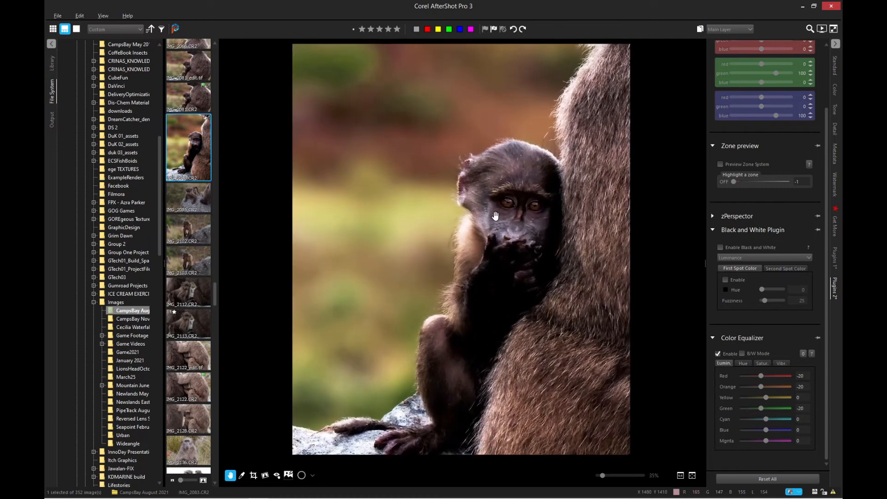
pyautogui.scroll(-1, 495, 216)
pyautogui.scroll(-2, 495, 216)
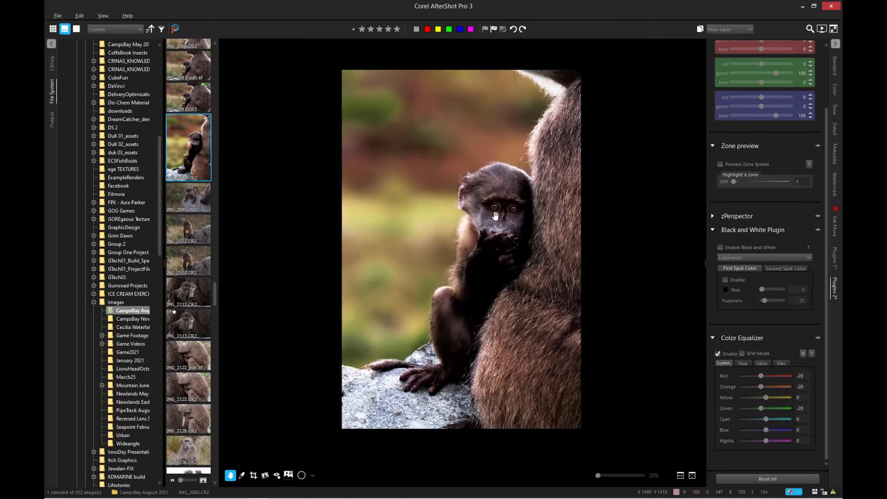
pyautogui.scroll(2, 496, 216)
pyautogui.scroll(-3, 496, 215)
pyautogui.scroll(2, 495, 216)
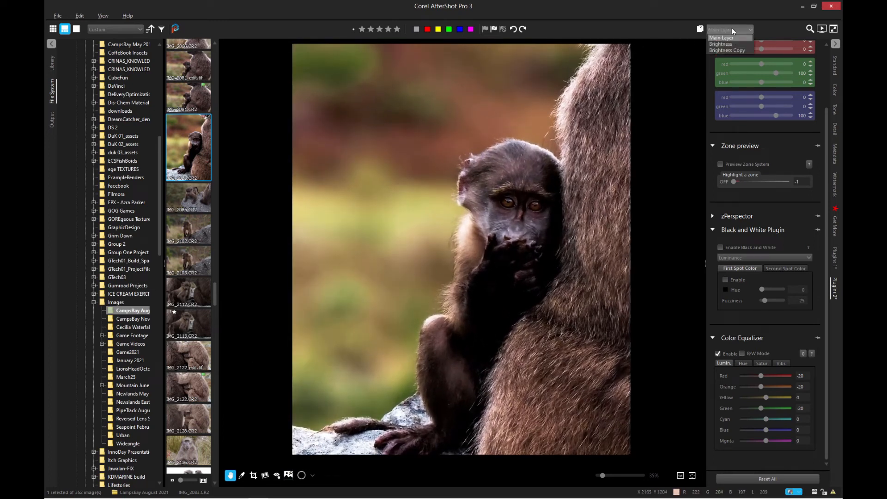
# Add a new adjustment layer for a curve region and name it BodyBrightness
pyautogui.click(700, 29)
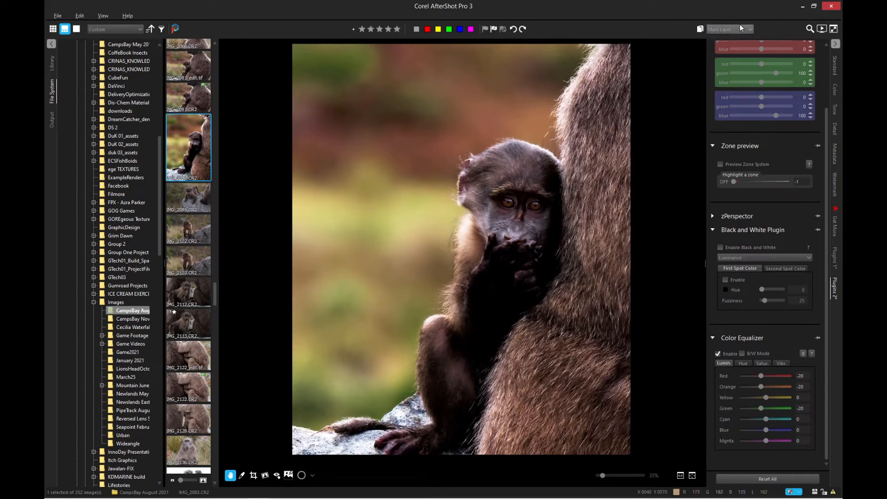
pyautogui.click(301, 475)
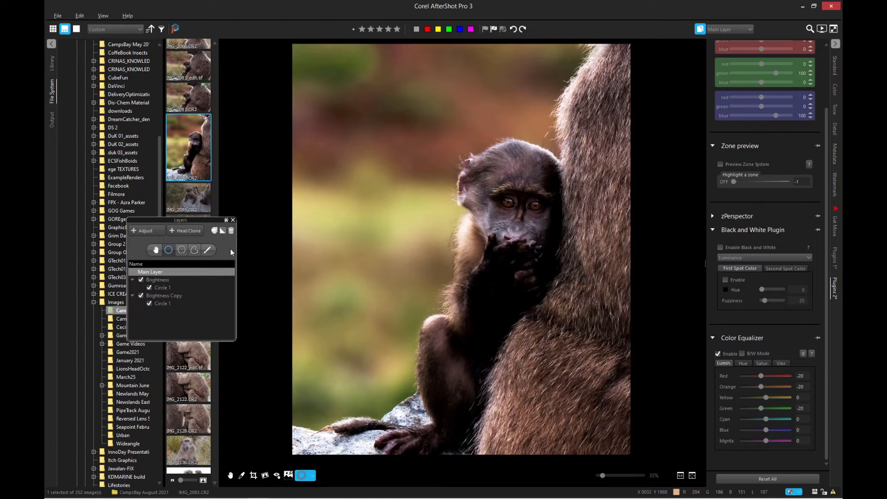
pyautogui.click(146, 287)
pyautogui.click(146, 231)
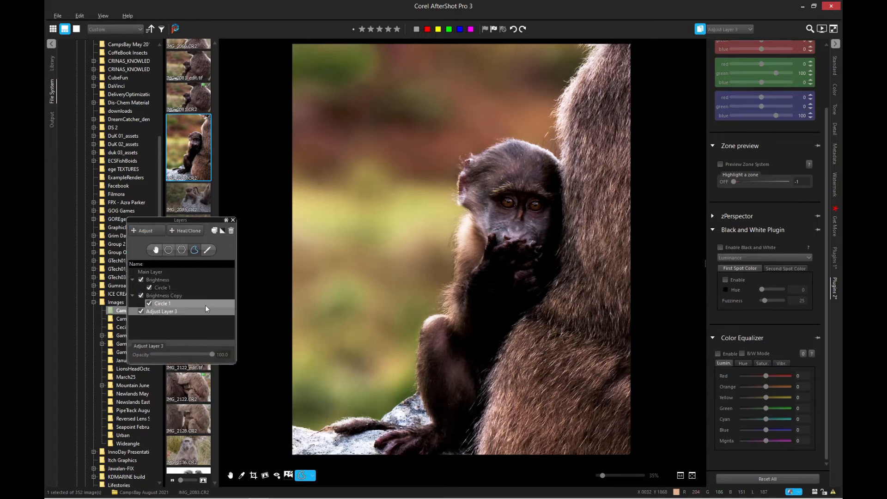
pyautogui.doubleClick(185, 312)
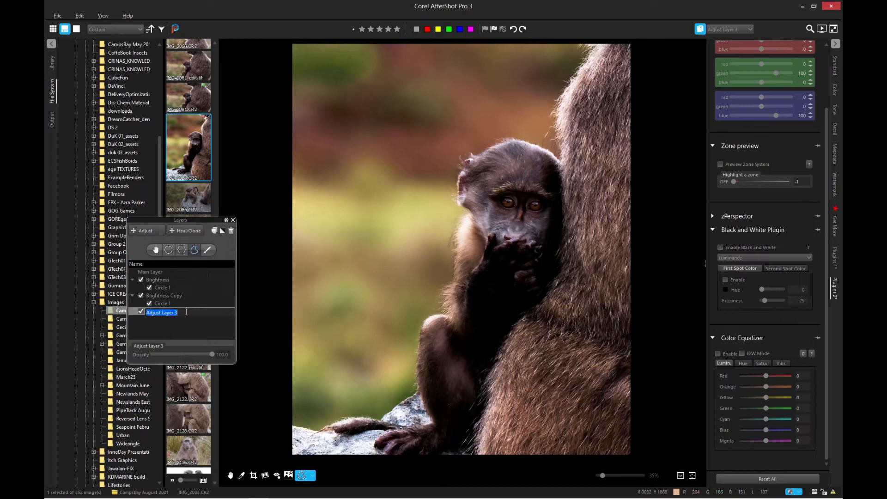
pyautogui.write('BodyBrightness')
pyautogui.press('Return')
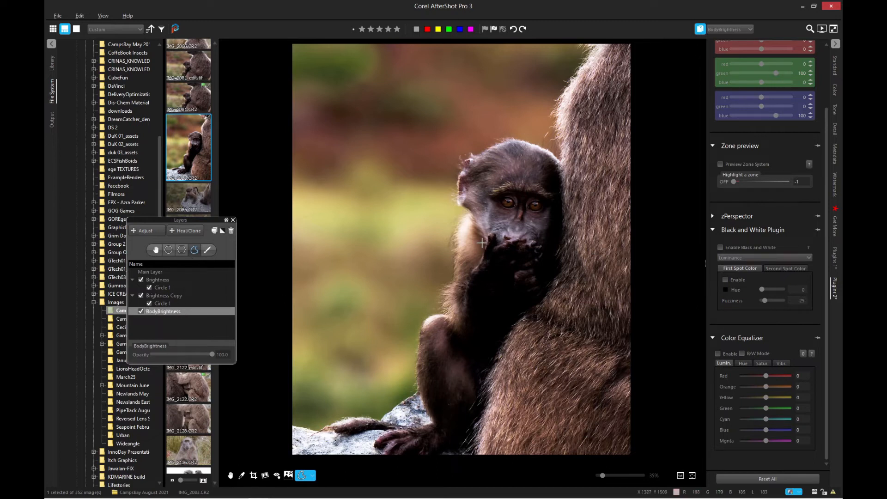
# Draw a curve region on the BodyBrightness layer from the baby's hands along its arm to the lower leg
pyautogui.click(513, 240)
pyautogui.moveTo(499, 248)
pyautogui.mouseDown()
pyautogui.moveTo(515, 240)
pyautogui.moveTo(517, 256)
pyautogui.moveTo(446, 383)
pyautogui.moveTo(440, 413)
pyautogui.moveTo(449, 444)
pyautogui.mouseUp()
pyautogui.click(448, 323)
pyautogui.click(459, 328)
pyautogui.moveTo(459, 328); pyautogui.dragTo(492, 251)
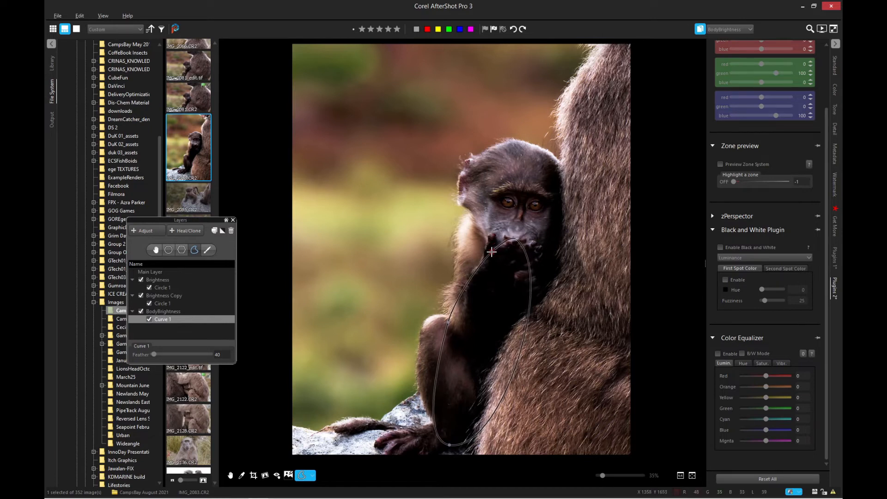
pyautogui.moveTo(455, 317); pyautogui.dragTo(504, 243)
pyautogui.click(505, 244)
pyautogui.click(536, 259)
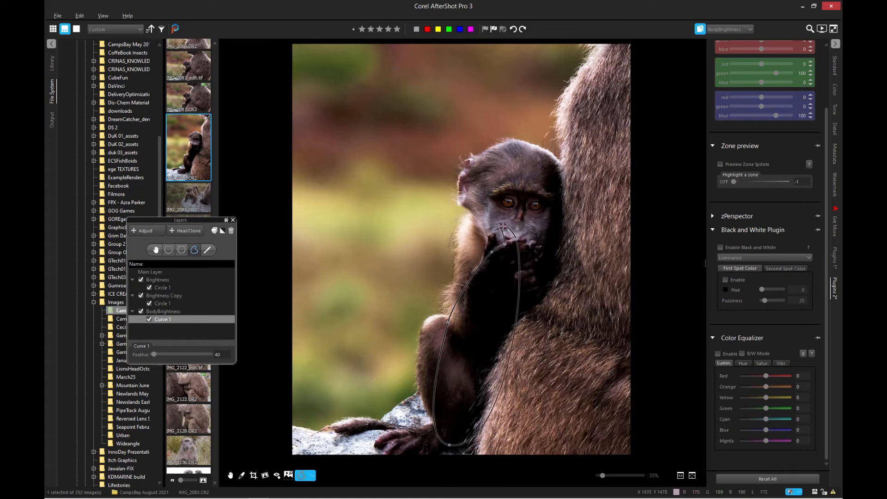
# Extend the curve below the baby's chin and along the mother's fur edge, and set its feather to 25
pyautogui.moveTo(519, 230); pyautogui.dragTo(554, 228)
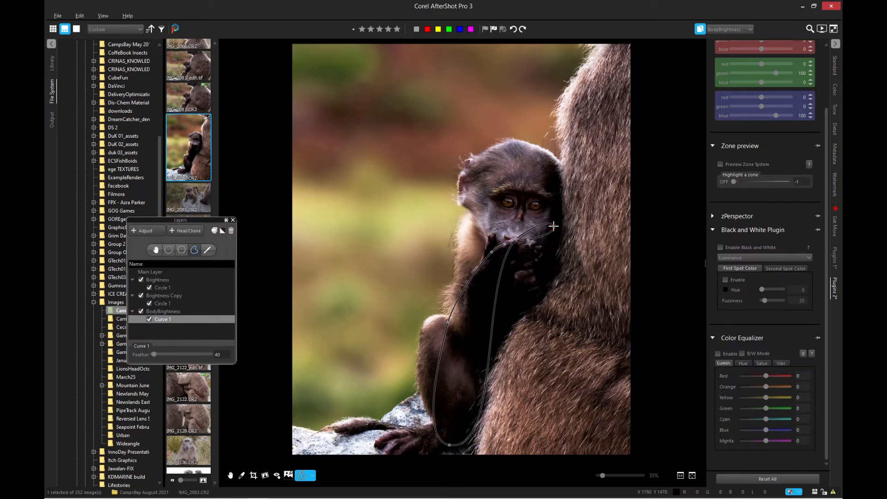
pyautogui.click(555, 276)
pyautogui.click(542, 303)
pyautogui.click(522, 321)
pyautogui.click(504, 343)
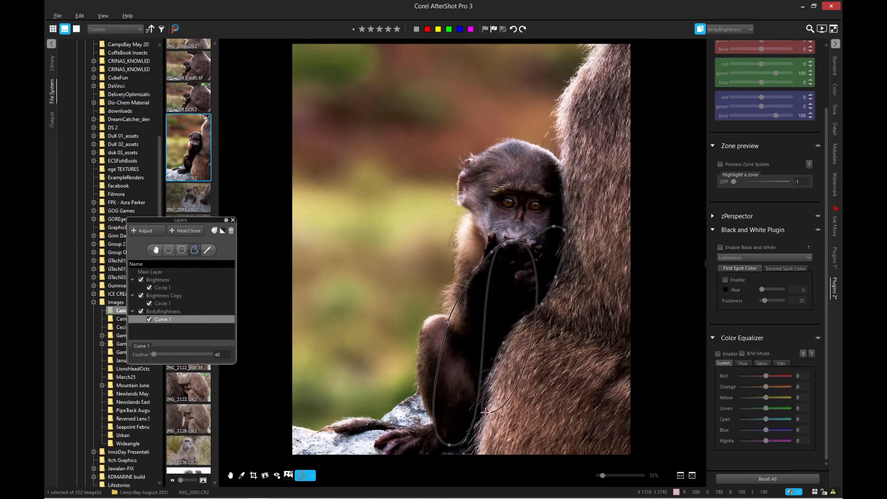
pyautogui.click(496, 346)
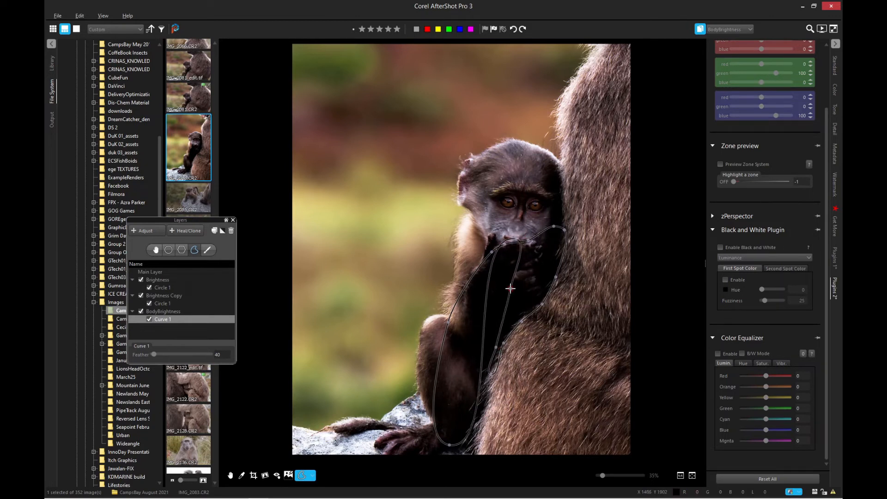
pyautogui.rightClick(516, 292)
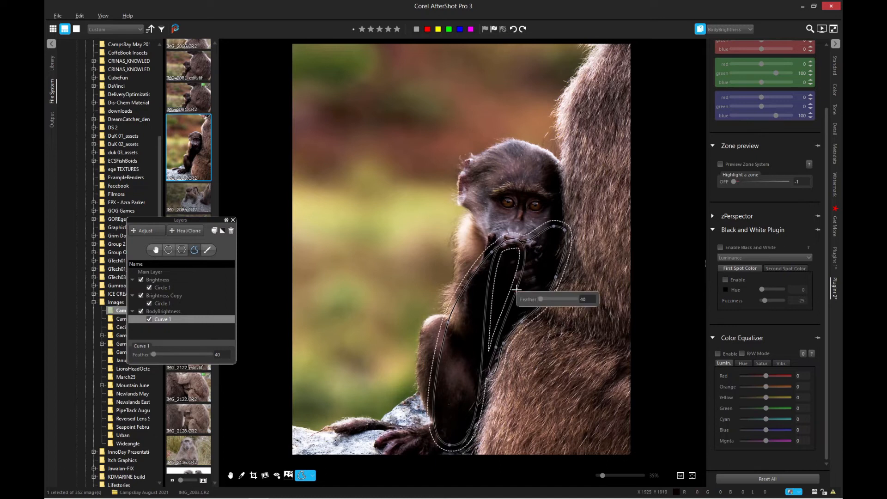
pyautogui.moveTo(562, 297); pyautogui.dragTo(539, 301)
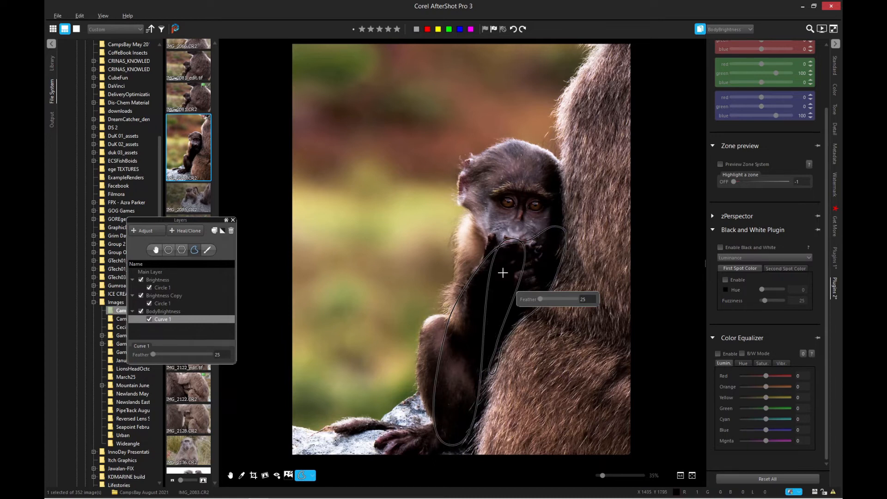
# Move the curve's inner loop down out of the hand area and fit the lower end to the baby's leg
pyautogui.scroll(4, 512, 268)
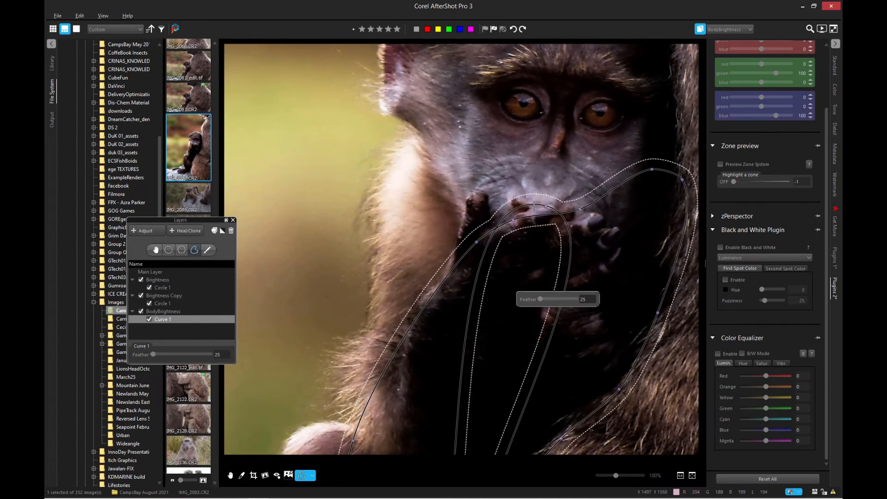
pyautogui.moveTo(546, 206); pyautogui.dragTo(452, 460)
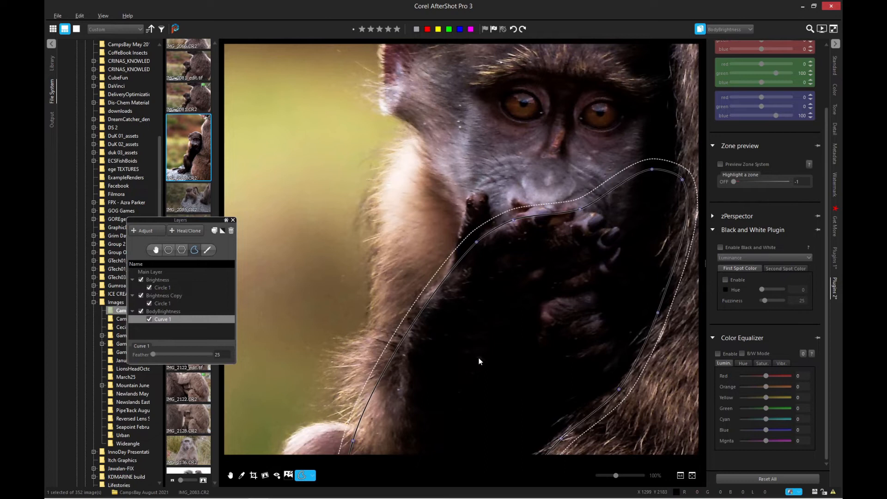
pyautogui.scroll(-5, 441, 405)
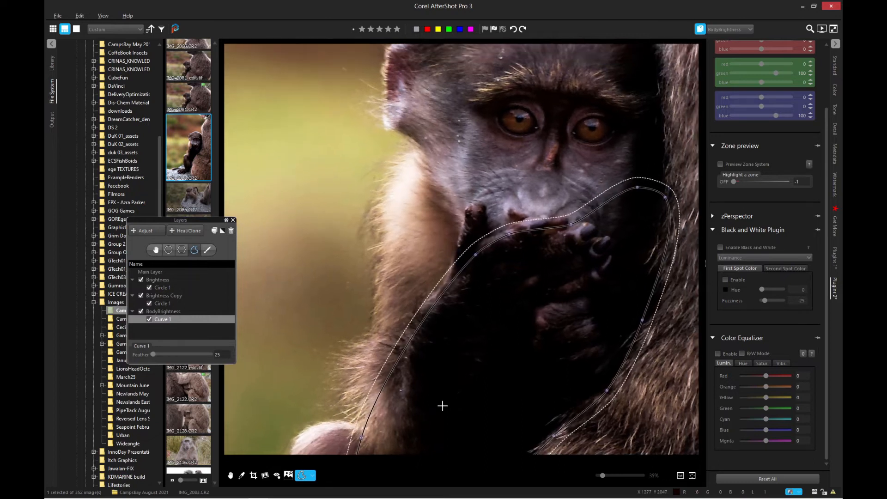
pyautogui.scroll(2, 504, 292)
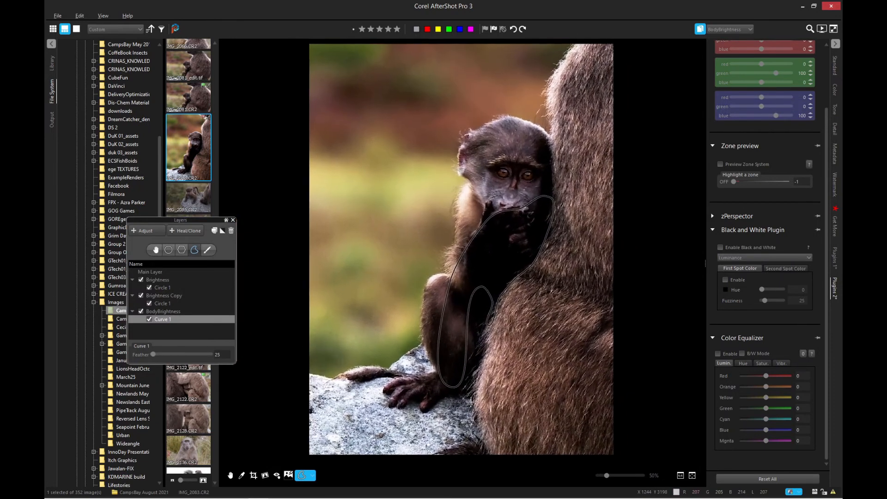
pyautogui.moveTo(491, 221); pyautogui.dragTo(472, 368)
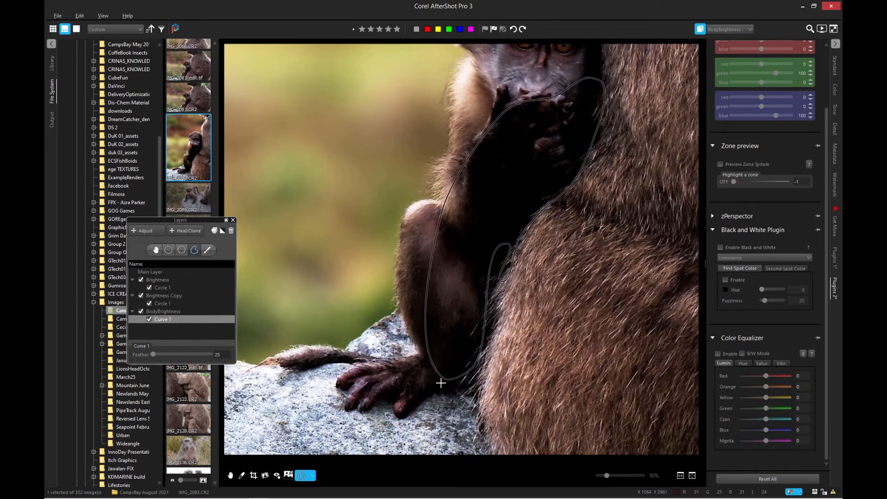
pyautogui.moveTo(444, 379); pyautogui.dragTo(424, 288)
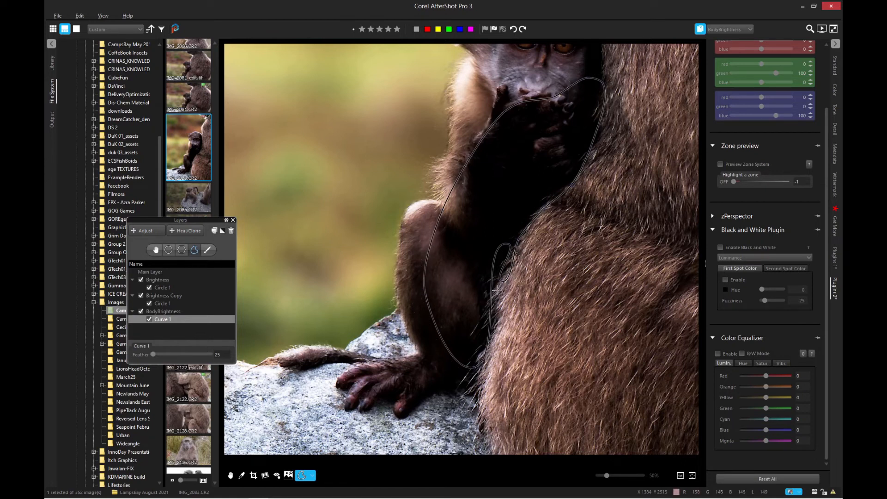
# Move the stray loop point onto the mother's lower fur edge and set the curve's feather to 30
pyautogui.scroll(2, 510, 245)
pyautogui.scroll(1, 510, 251)
pyautogui.scroll(2, 540, 278)
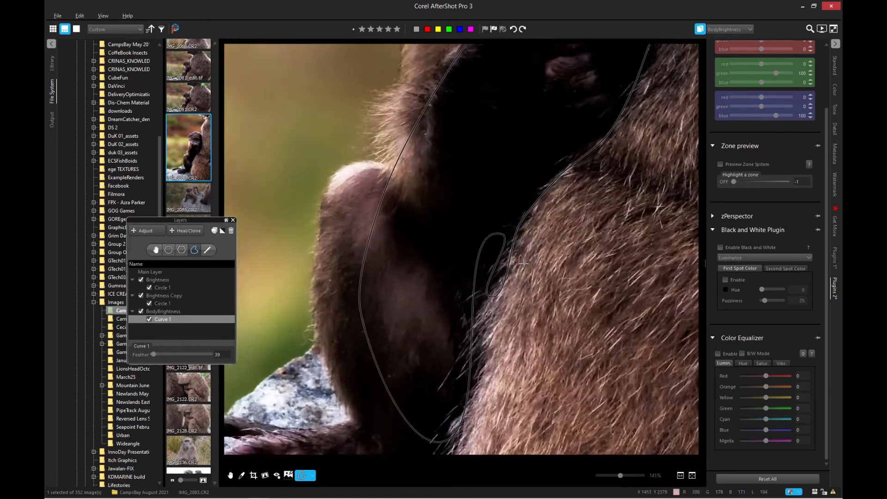
pyautogui.moveTo(475, 204); pyautogui.dragTo(418, 404)
pyautogui.scroll(-1, 438, 378)
pyautogui.scroll(-1, 438, 378)
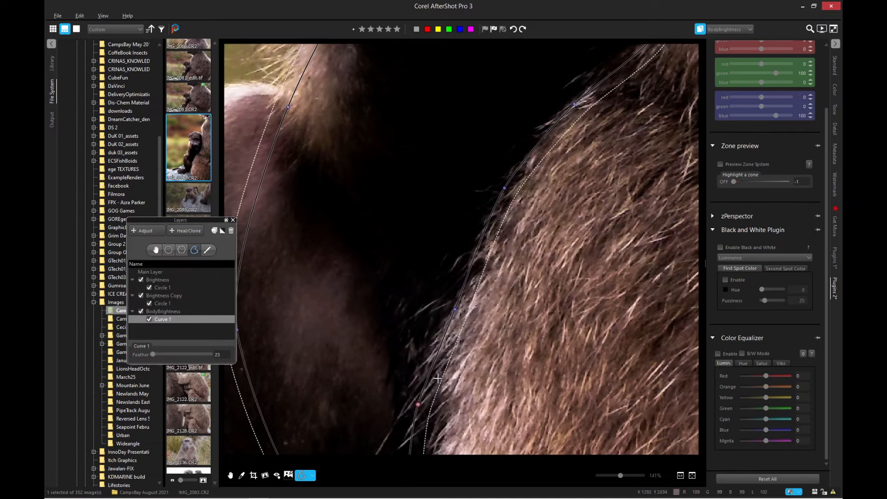
pyautogui.scroll(-3, 499, 365)
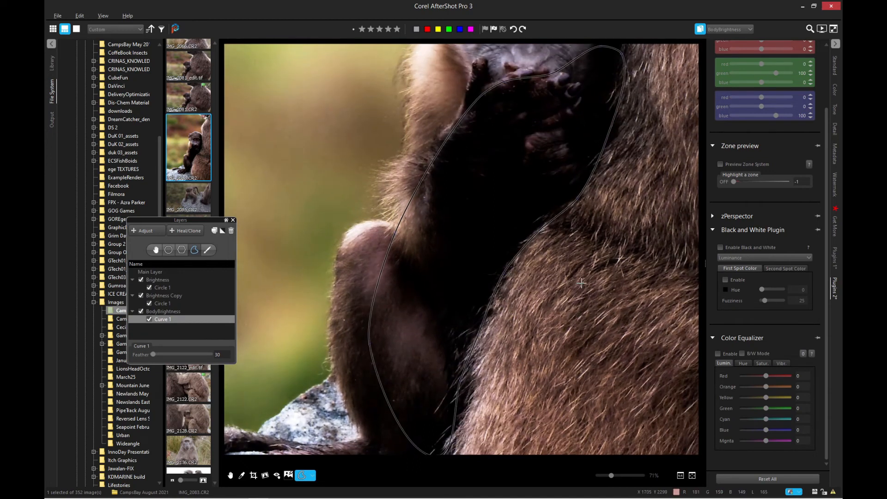
# Pull the curve's points inward from the mother's fur edge and the baby's knee to enclose only the dark body
pyautogui.moveTo(503, 273); pyautogui.dragTo(501, 272)
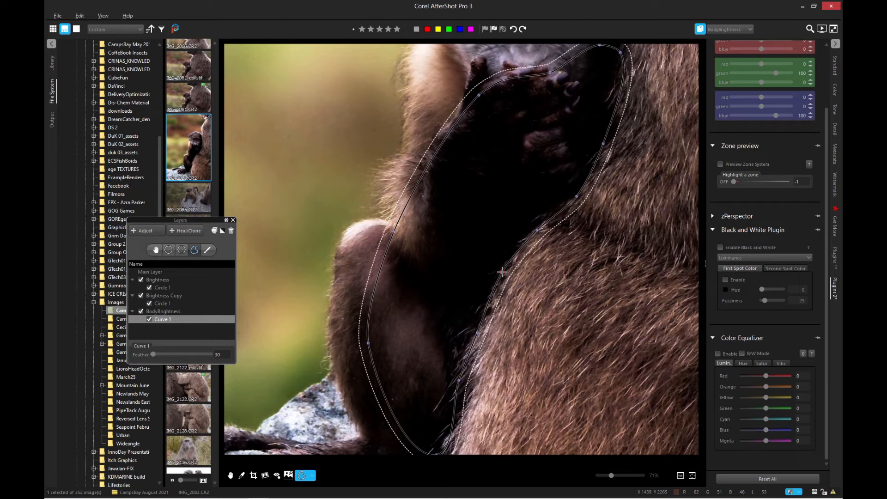
pyautogui.moveTo(502, 272); pyautogui.dragTo(490, 280)
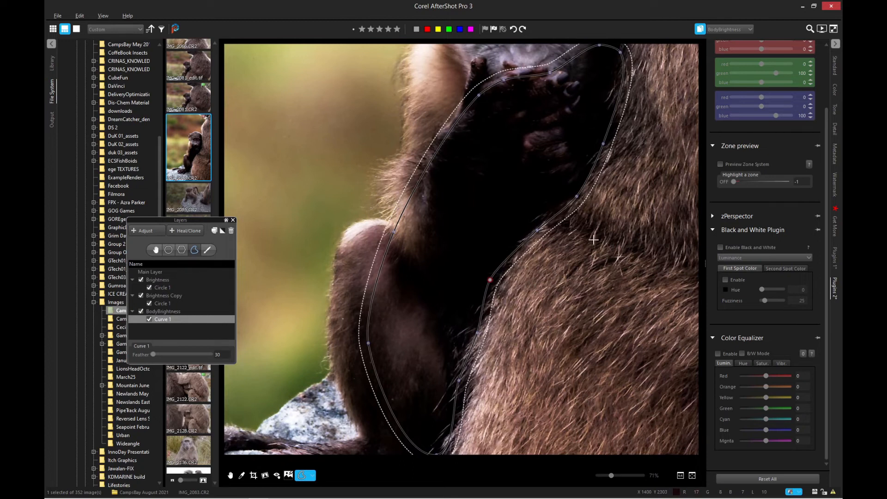
pyautogui.moveTo(537, 230); pyautogui.dragTo(530, 226)
pyautogui.moveTo(576, 196); pyautogui.dragTo(573, 190)
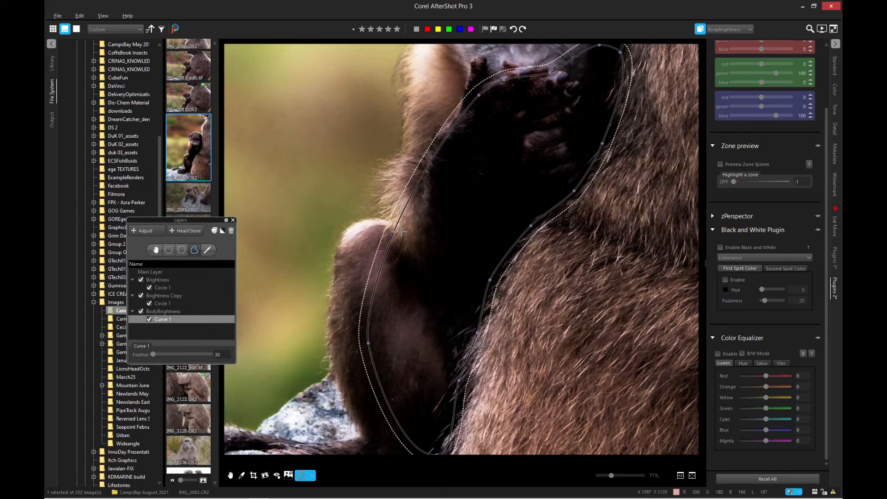
pyautogui.moveTo(393, 231); pyautogui.dragTo(417, 243)
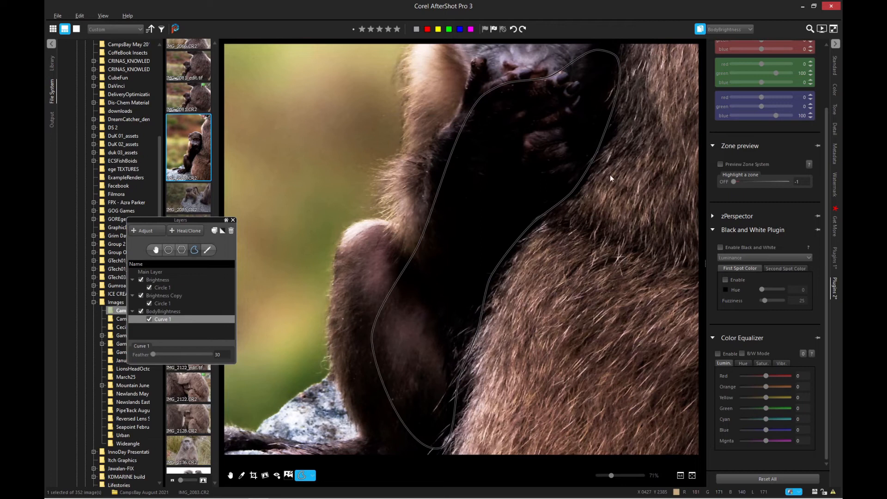
pyautogui.scroll(-3, 503, 186)
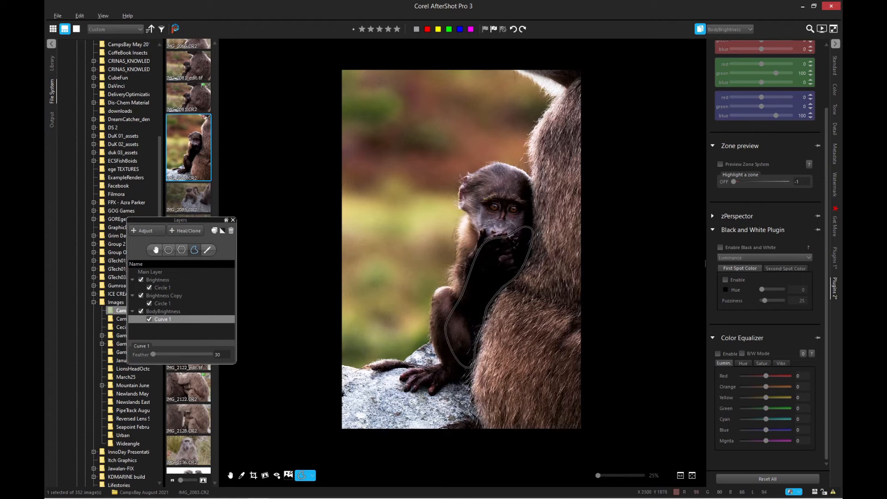
# Turn on the Bez adjustment for the BodyBrightness layer and set its 4 Tone Wide Curve Shadows to 18
pyautogui.click(835, 68)
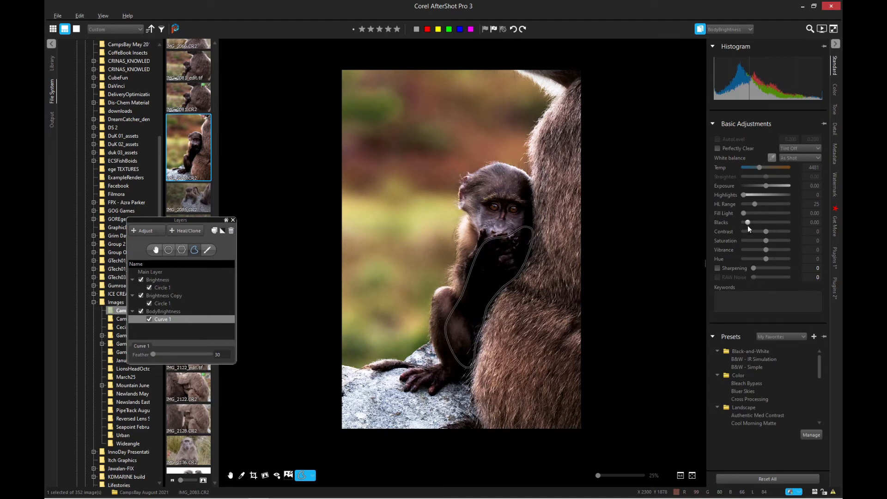
pyautogui.click(835, 257)
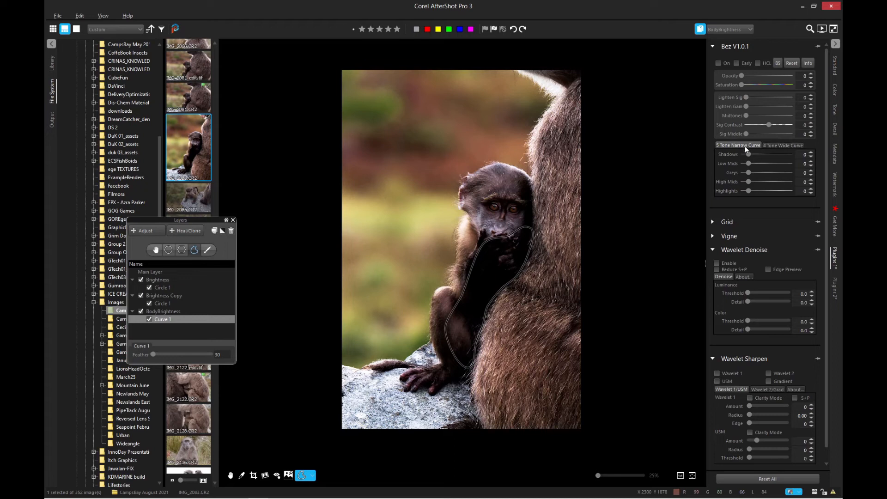
pyautogui.click(784, 145)
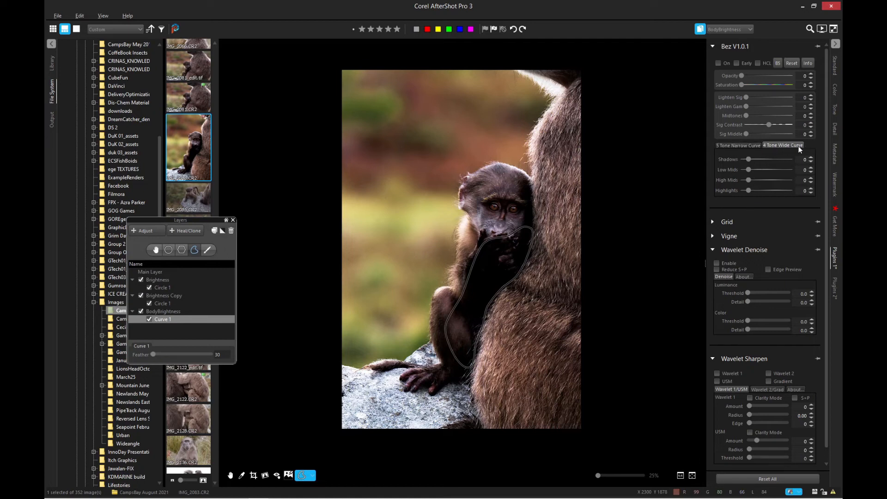
pyautogui.click(750, 158)
pyautogui.moveTo(754, 160)
pyautogui.mouseDown()
pyautogui.moveTo(771, 157)
pyautogui.moveTo(758, 160)
pyautogui.mouseUp()
# Widen the feather of the curve region around the baby's dark body to 58
pyautogui.scroll(3, 481, 272)
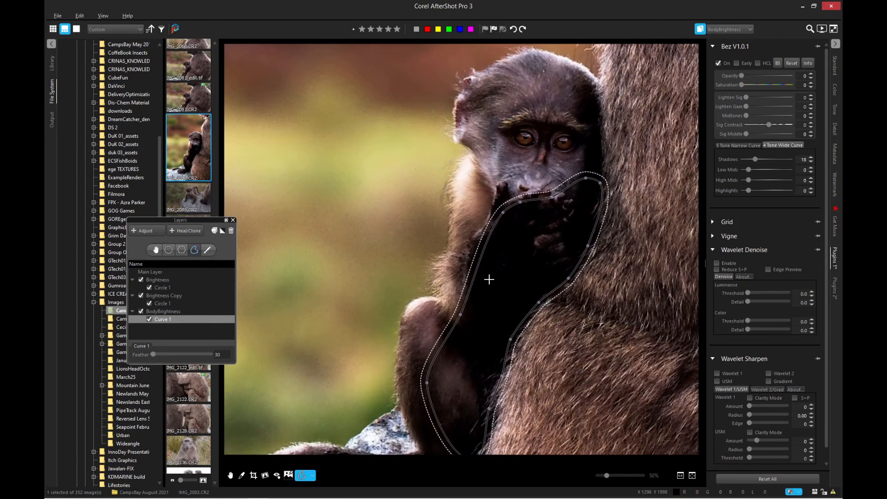
pyautogui.scroll(3, 489, 279)
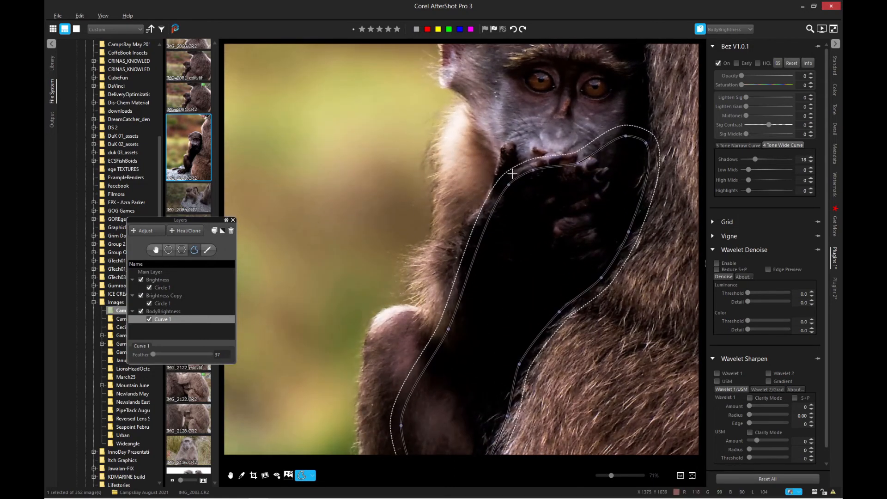
pyautogui.scroll(1, 518, 181)
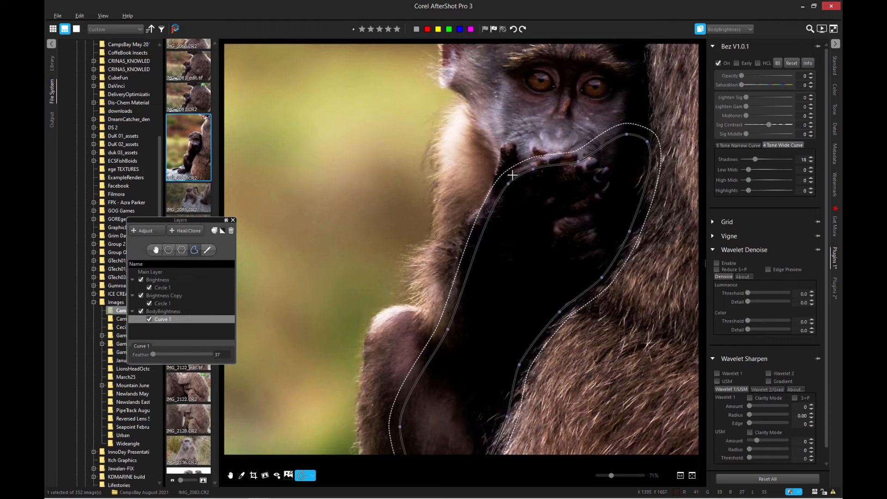
pyautogui.scroll(1, 512, 173)
pyautogui.scroll(-1, 526, 202)
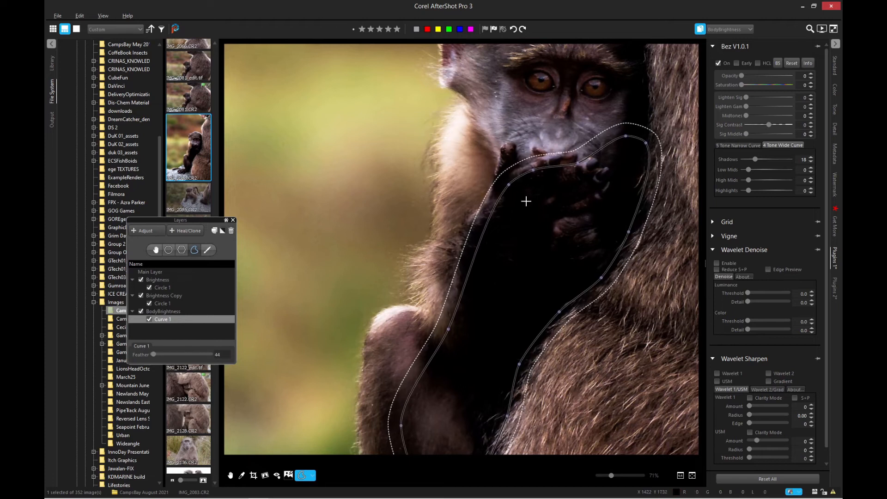
pyautogui.scroll(1, 525, 202)
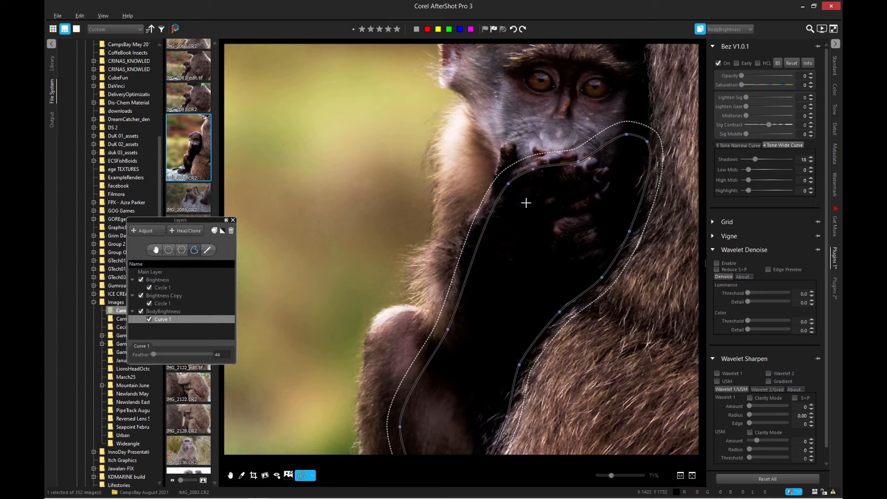
pyautogui.scroll(-1, 536, 201)
pyautogui.scroll(-1, 516, 162)
pyautogui.scroll(1, 516, 170)
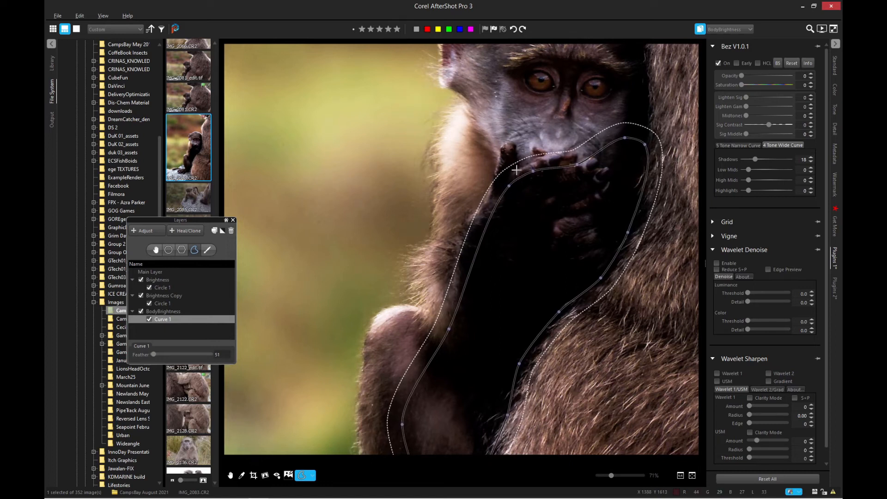
pyautogui.scroll(1, 516, 170)
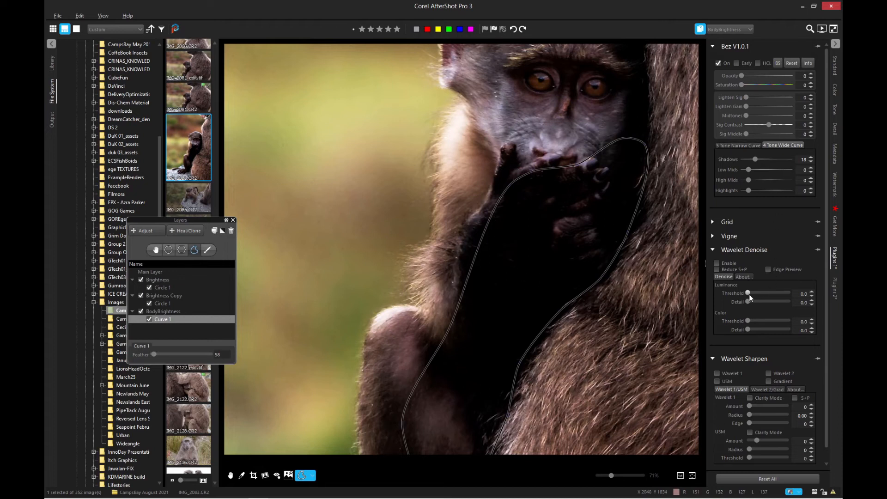
# Try different Low Mids strengths in the Bez 4 Tone Wide Curve and settle on -3
pyautogui.click(753, 170)
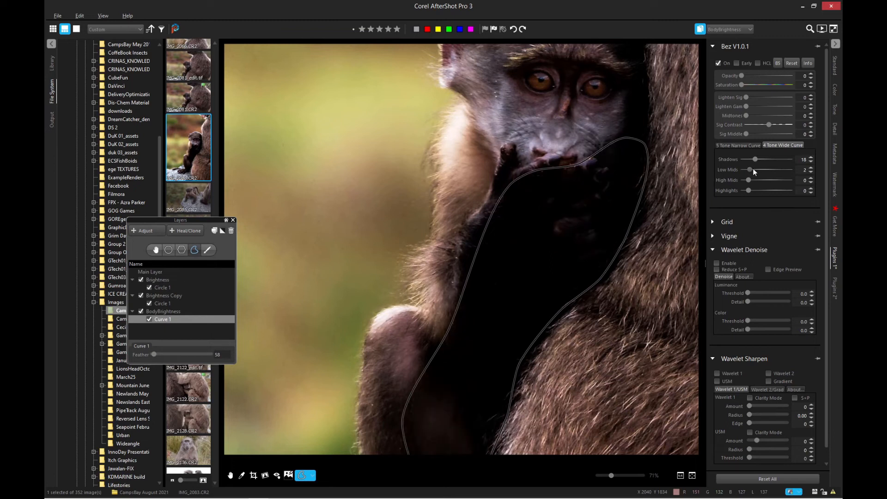
pyautogui.moveTo(753, 170); pyautogui.dragTo(752, 169)
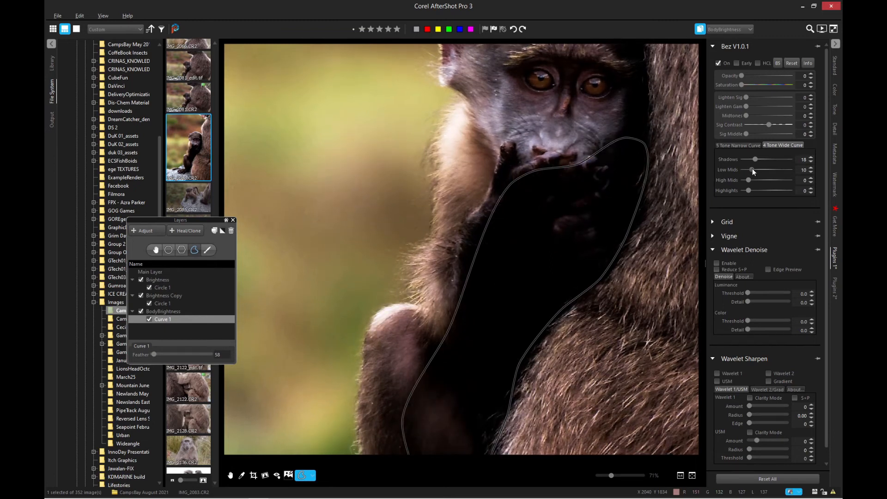
pyautogui.click(747, 170)
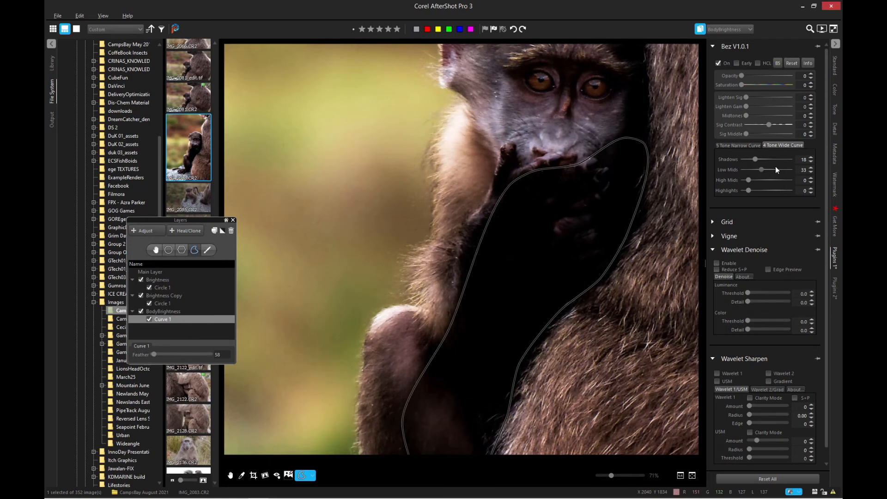
pyautogui.moveTo(776, 167); pyautogui.dragTo(747, 169)
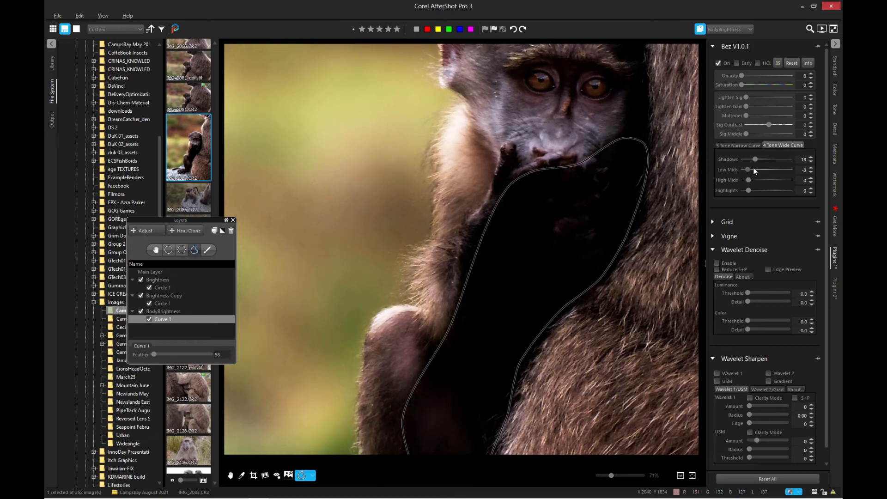
# Set the Shadows of the Bez 4 Tone Wide Curve to 50 to brighten the baby's body
pyautogui.moveTo(755, 159)
pyautogui.mouseDown()
pyautogui.moveTo(778, 156)
pyautogui.moveTo(768, 160)
pyautogui.mouseUp()
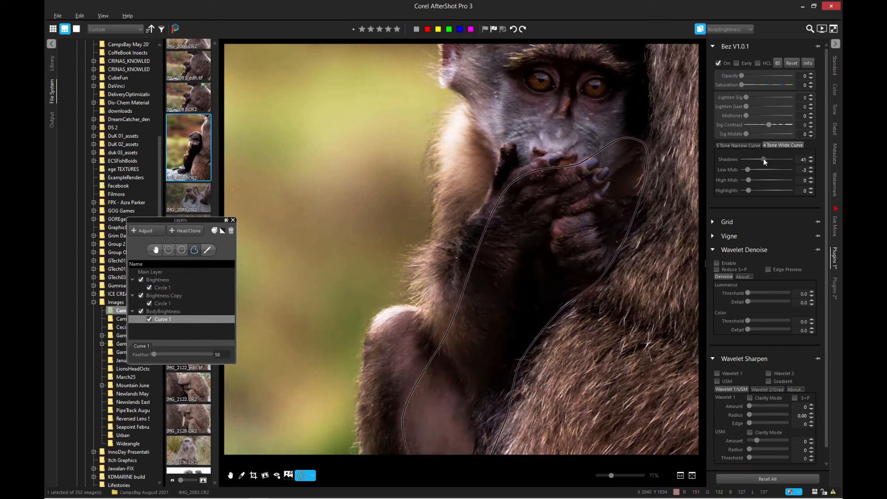
pyautogui.moveTo(761, 159); pyautogui.dragTo(758, 160)
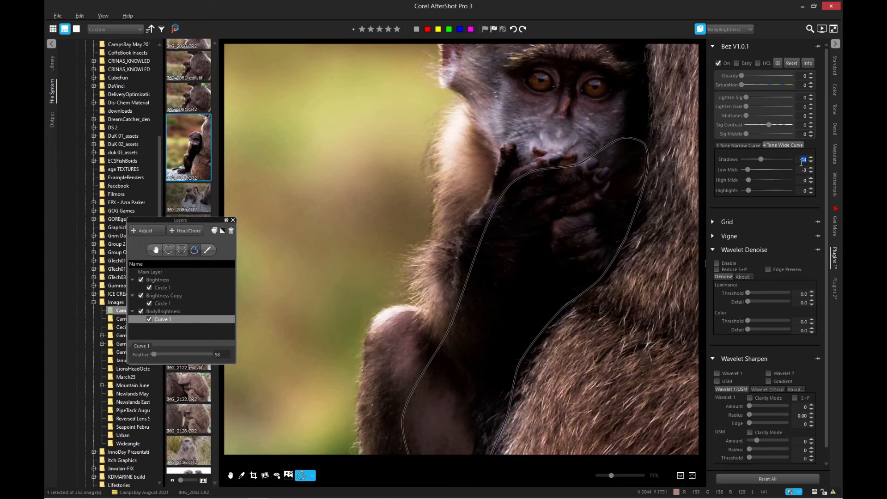
pyautogui.write('50')
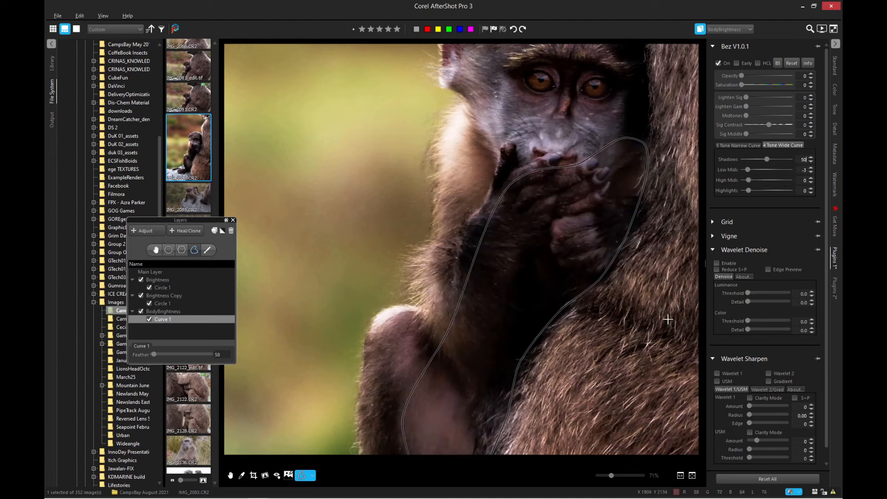
# Make the Main Layer active and switch to the Pan tool to leave curve editing
pyautogui.click(724, 30)
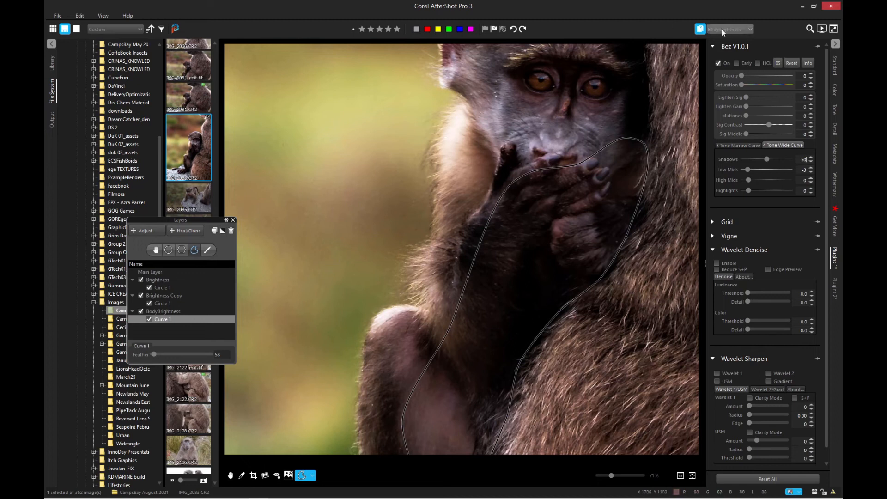
pyautogui.click(723, 31)
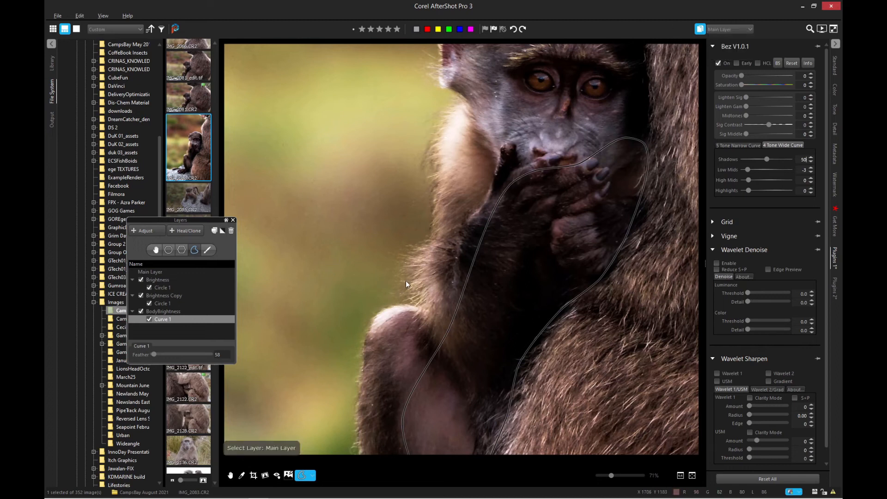
pyautogui.click(196, 272)
pyautogui.click(232, 475)
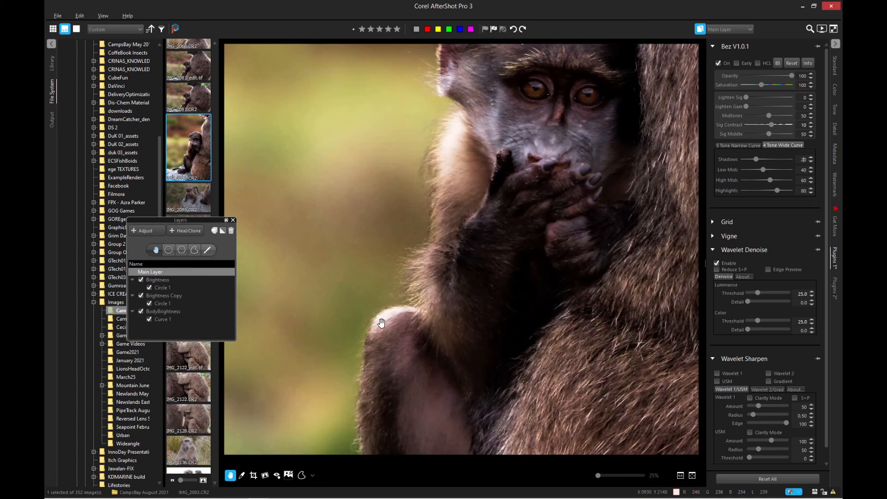
# Examine the brightened body, hands and eyes of the baby up close and in the full image
pyautogui.scroll(1, 382, 324)
pyautogui.scroll(1, 382, 323)
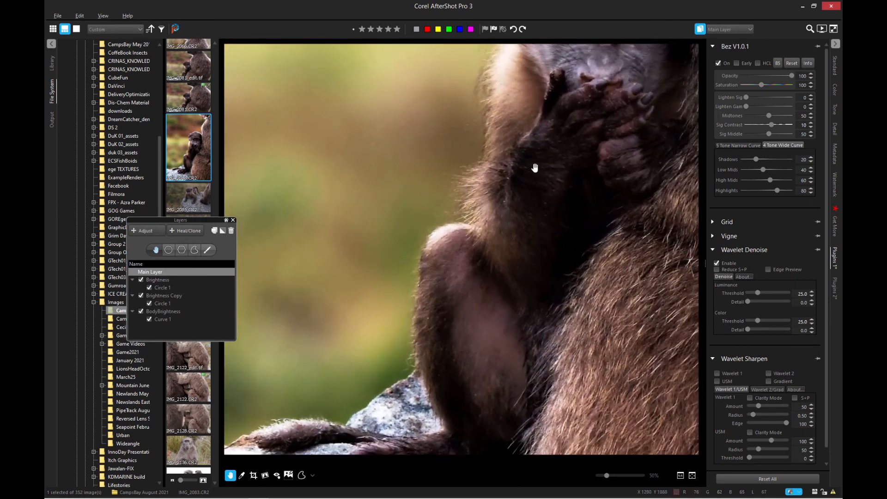
pyautogui.scroll(-2, 534, 167)
pyautogui.scroll(1, 539, 170)
pyautogui.scroll(-1, 538, 171)
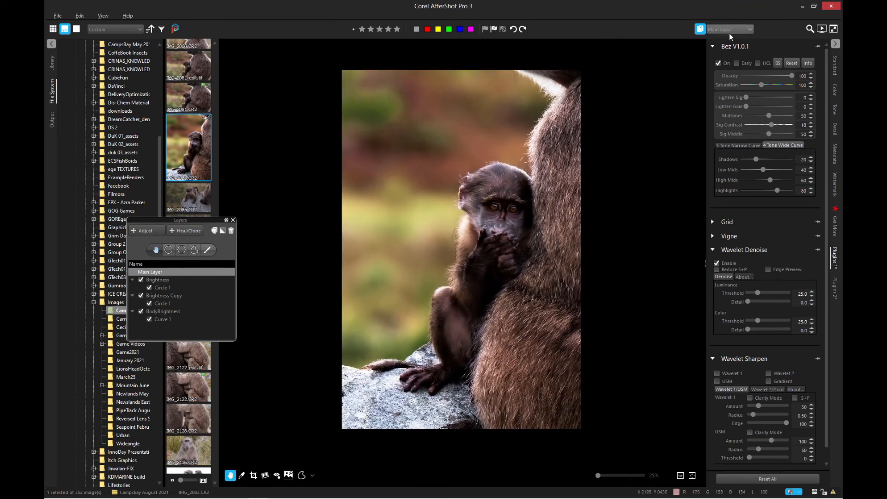
pyautogui.click(730, 29)
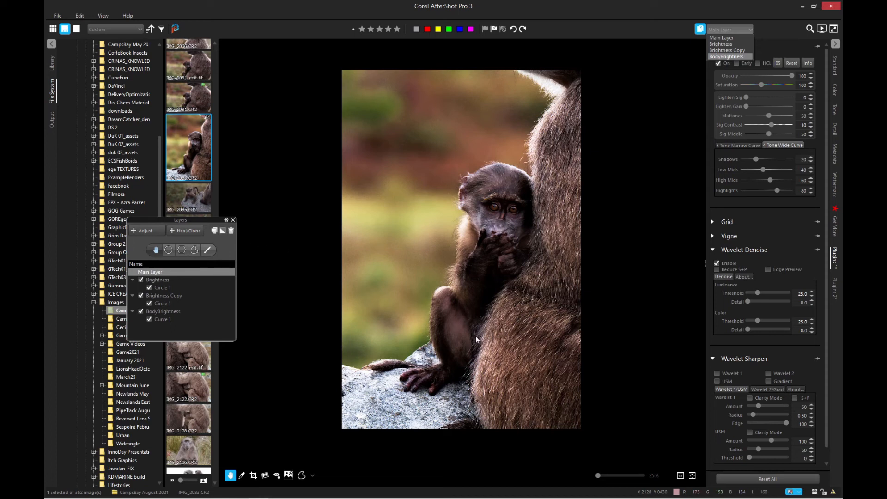
pyautogui.click(475, 293)
pyautogui.scroll(2, 475, 292)
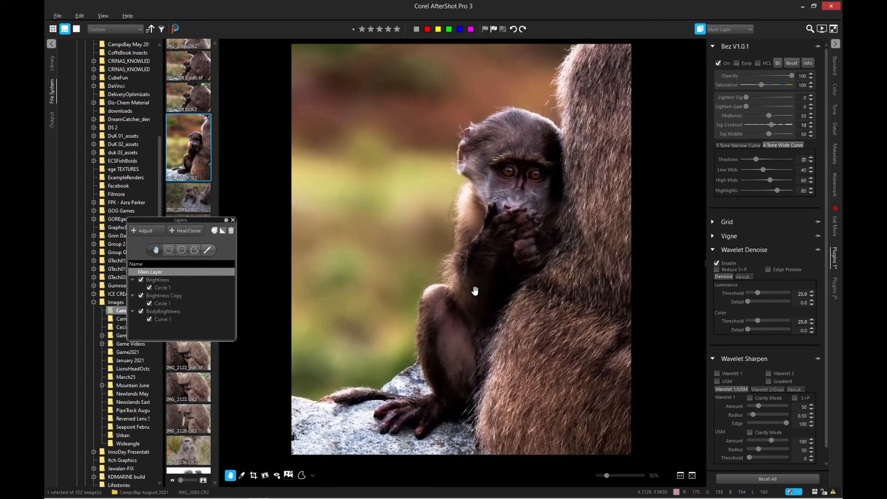
pyautogui.scroll(-2, 475, 291)
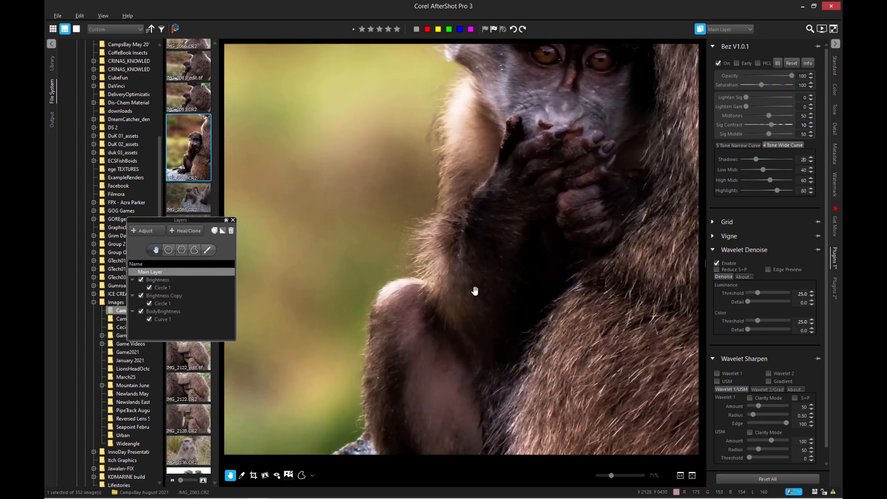
pyautogui.scroll(-2, 475, 291)
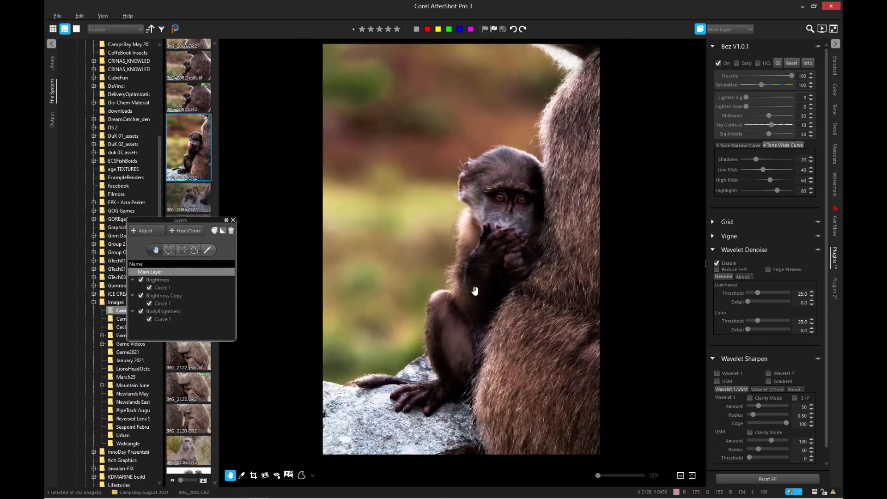
pyautogui.scroll(2, 476, 291)
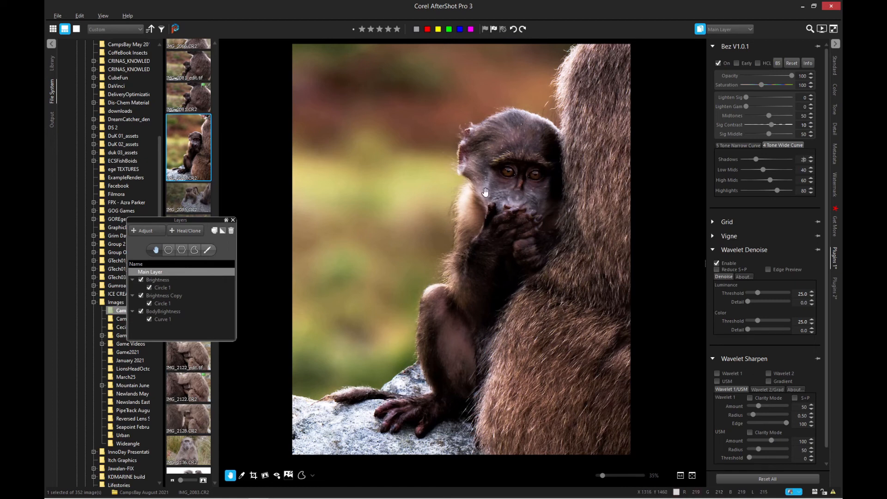
pyautogui.scroll(-2, 506, 245)
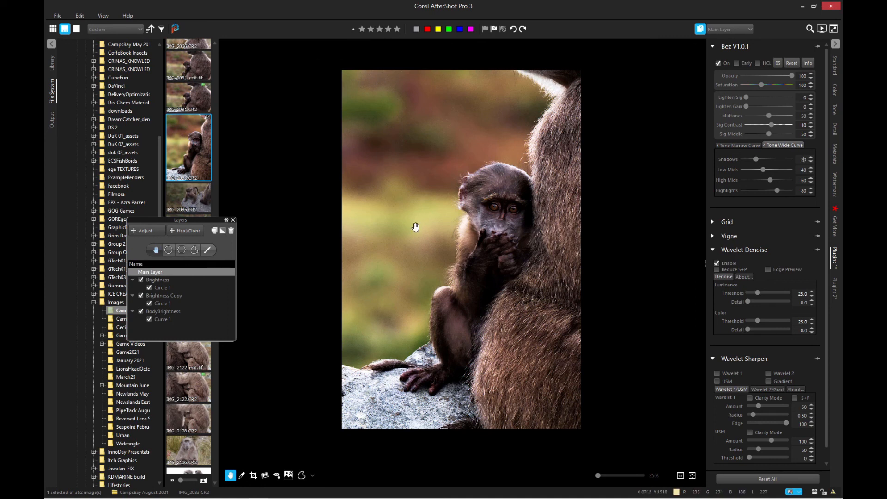
pyautogui.scroll(4, 416, 228)
pyautogui.scroll(-4, 416, 227)
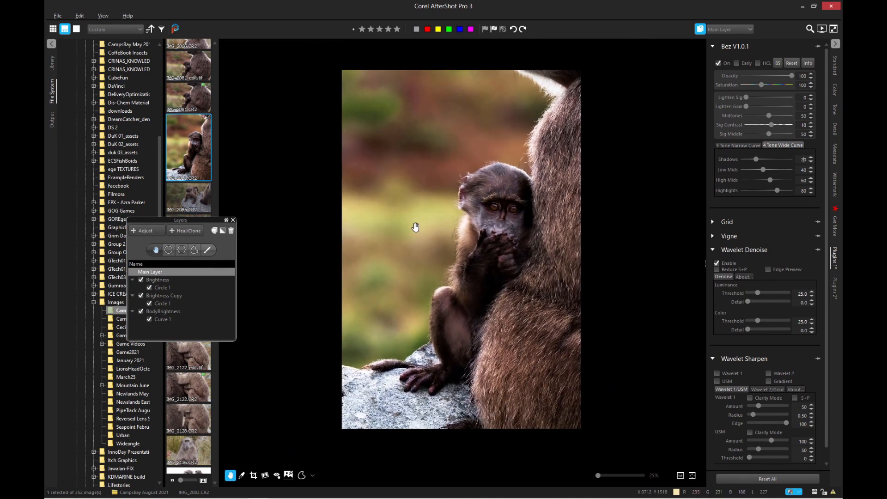